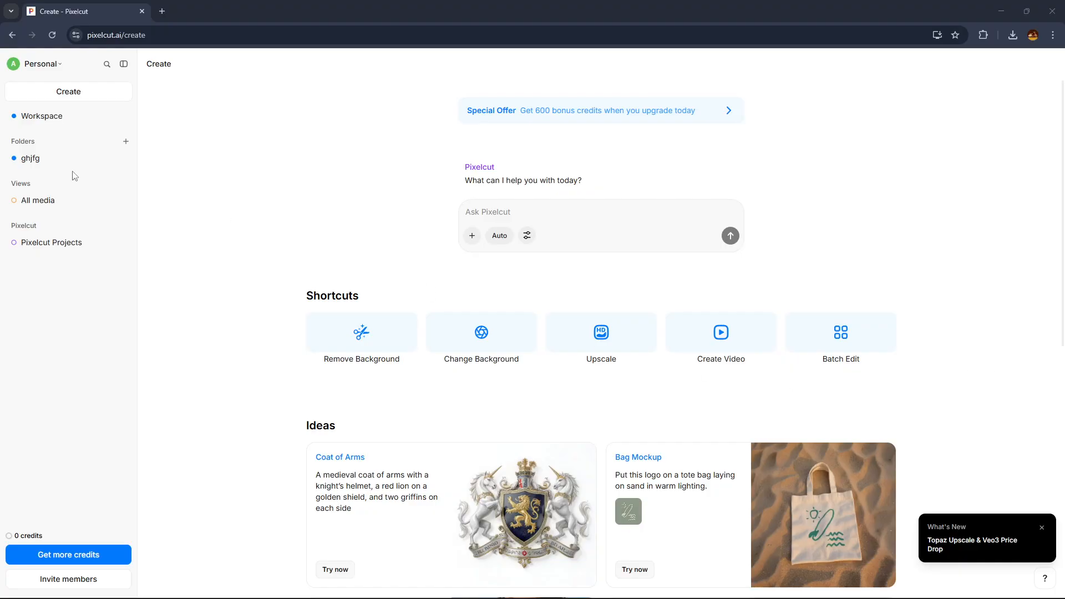
pyautogui.click(156, 34)
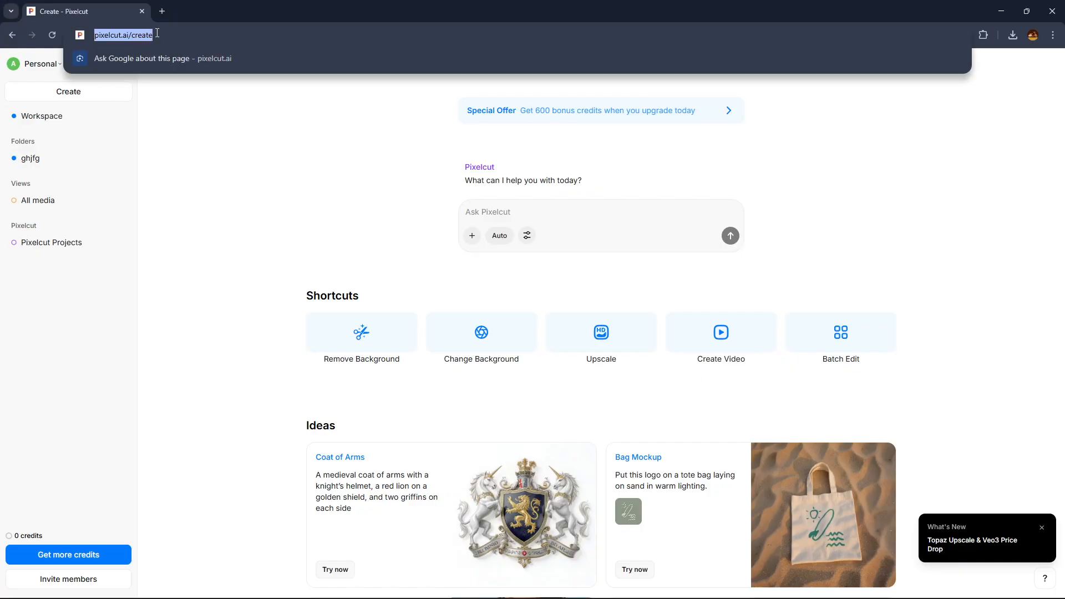
pyautogui.click(203, 177)
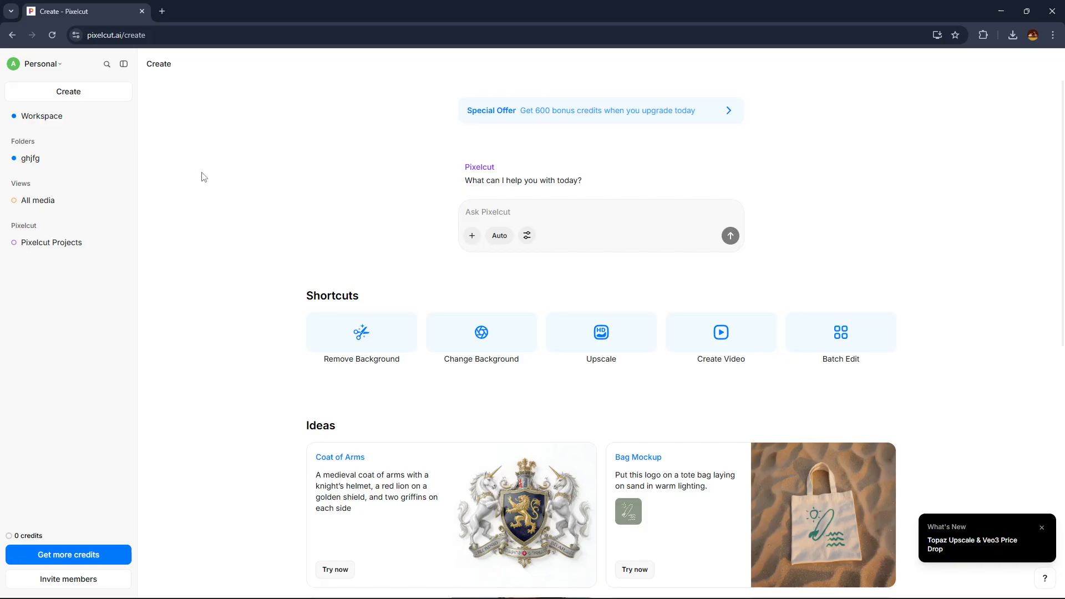
# Upload 11165.jpg to the Remove Background tool, displaying the file choices as extra large icons.
pyautogui.click(377, 344)
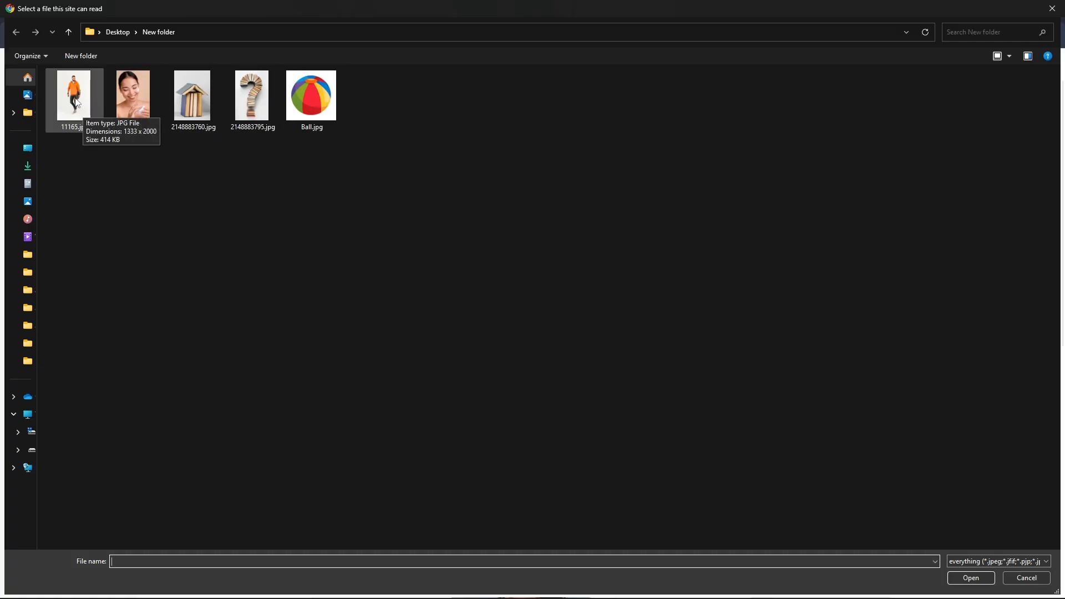
pyautogui.click(1009, 56)
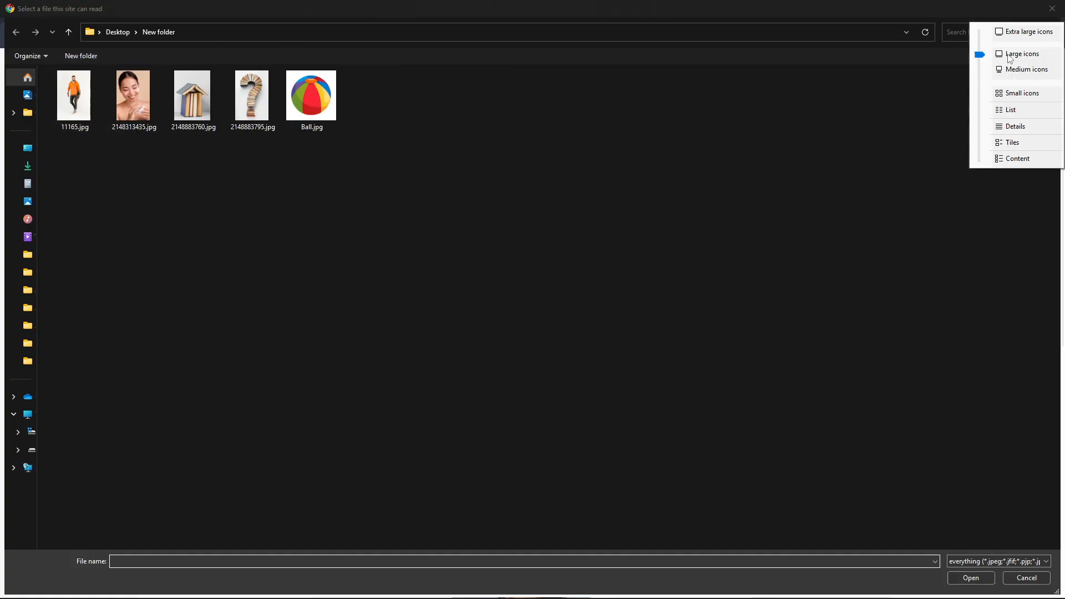
pyautogui.click(1032, 30)
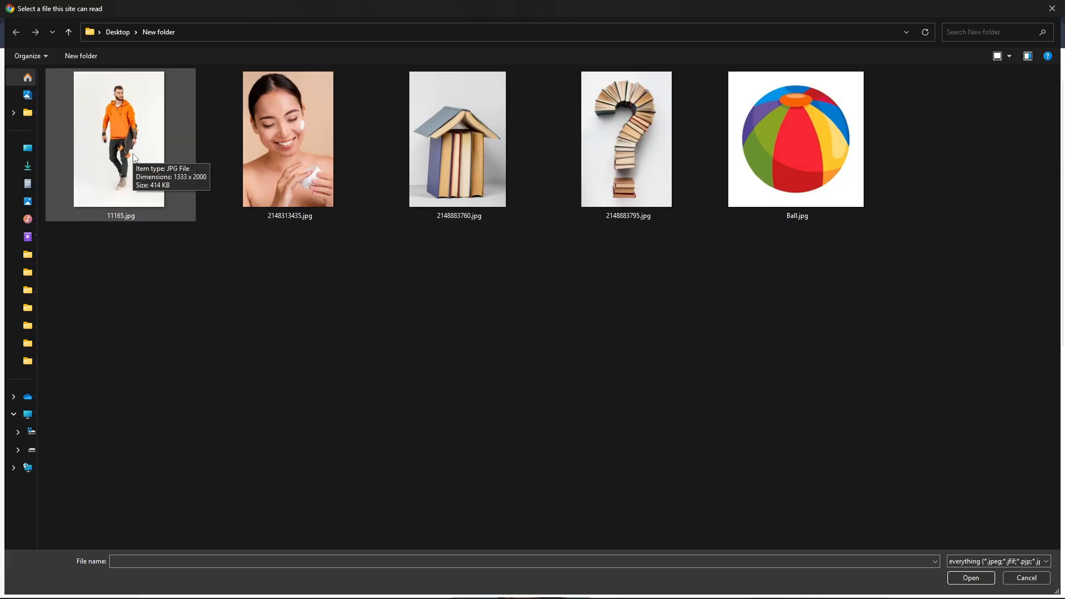
pyautogui.doubleClick(122, 137)
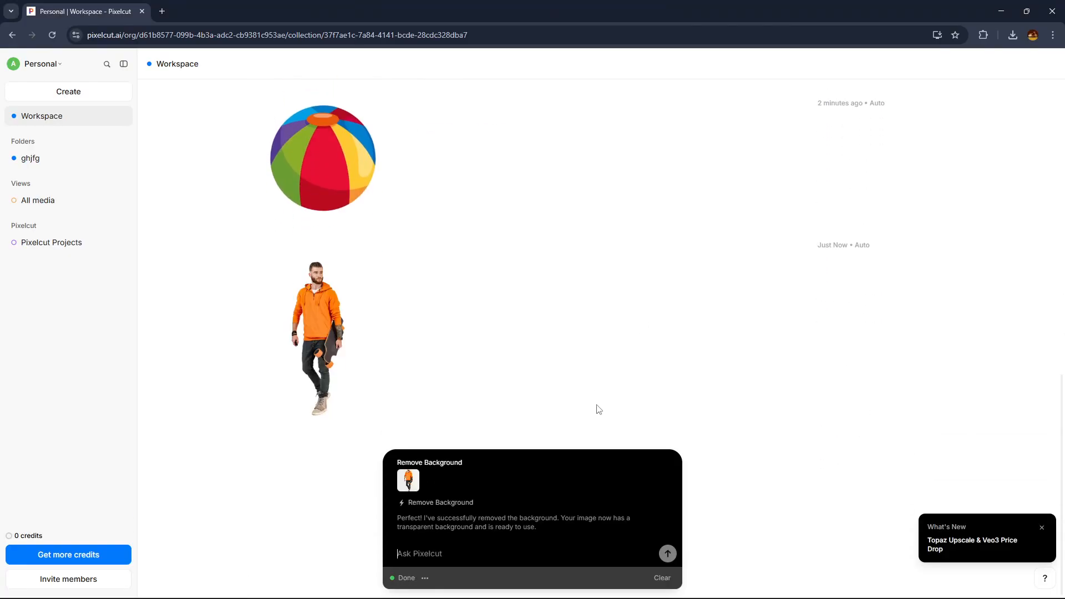
# Open the cut-out man with the skateboard in the editor, test moving the figure and undo the move.
pyautogui.moveTo(351, 373)
pyautogui.click(313, 348)
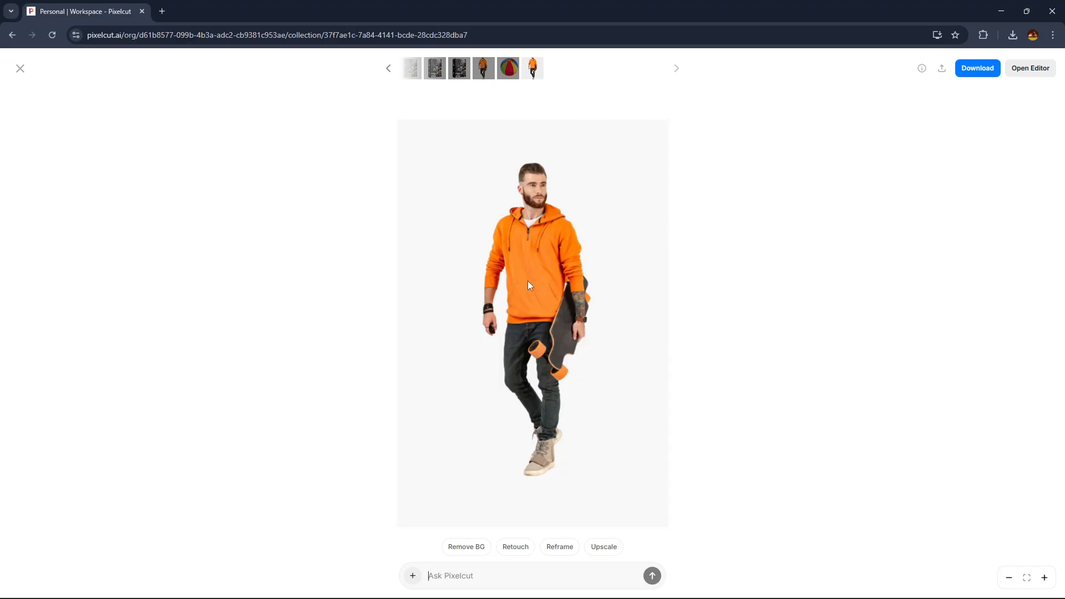
pyautogui.click(1027, 76)
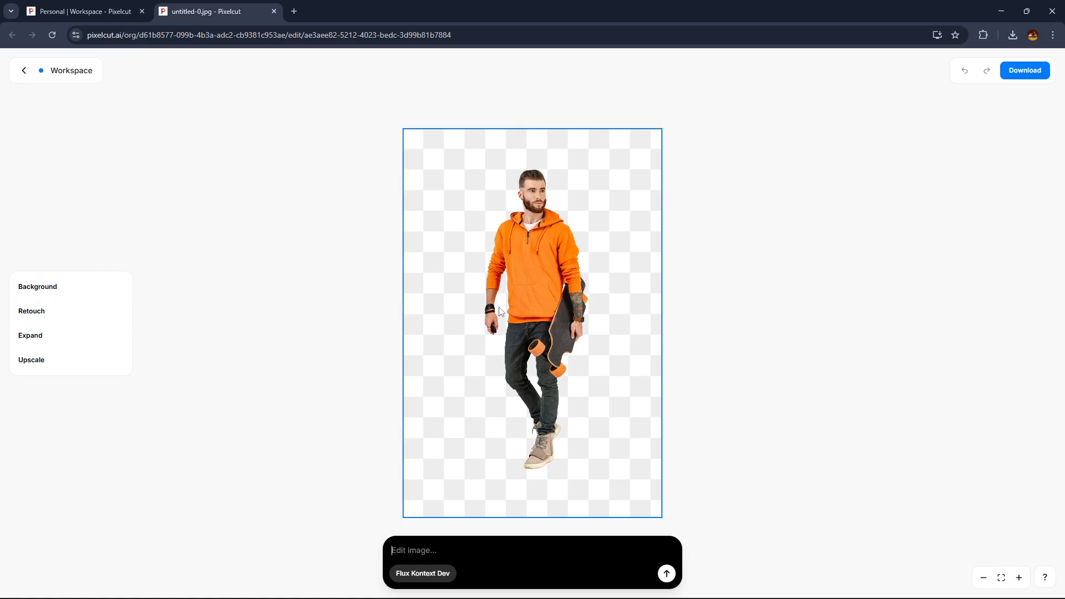
pyautogui.moveTo(490, 289); pyautogui.dragTo(476, 317)
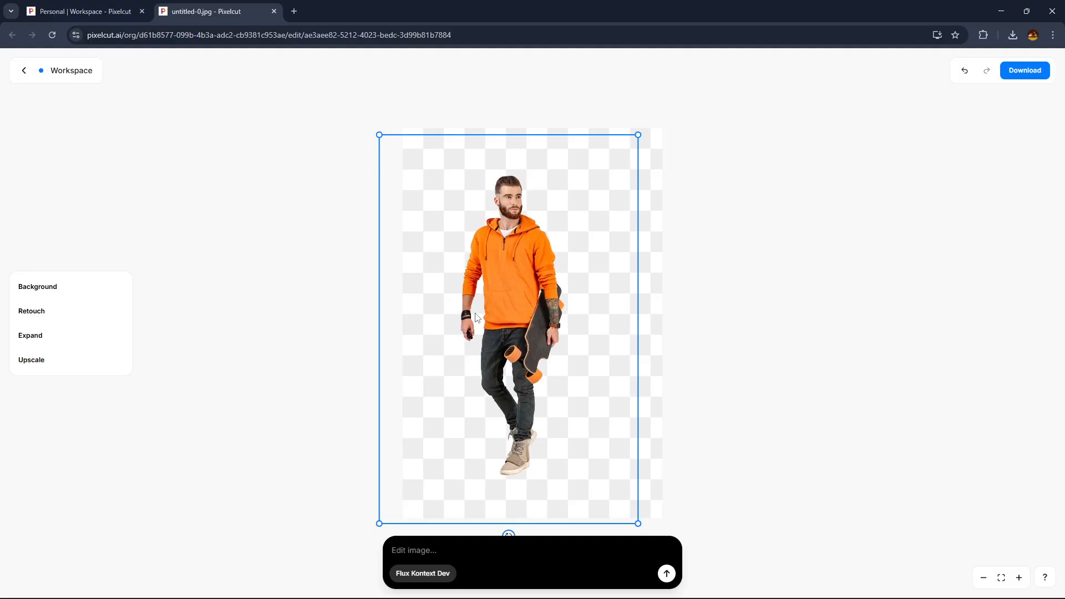
pyautogui.hotkey('ctrl', 'z')
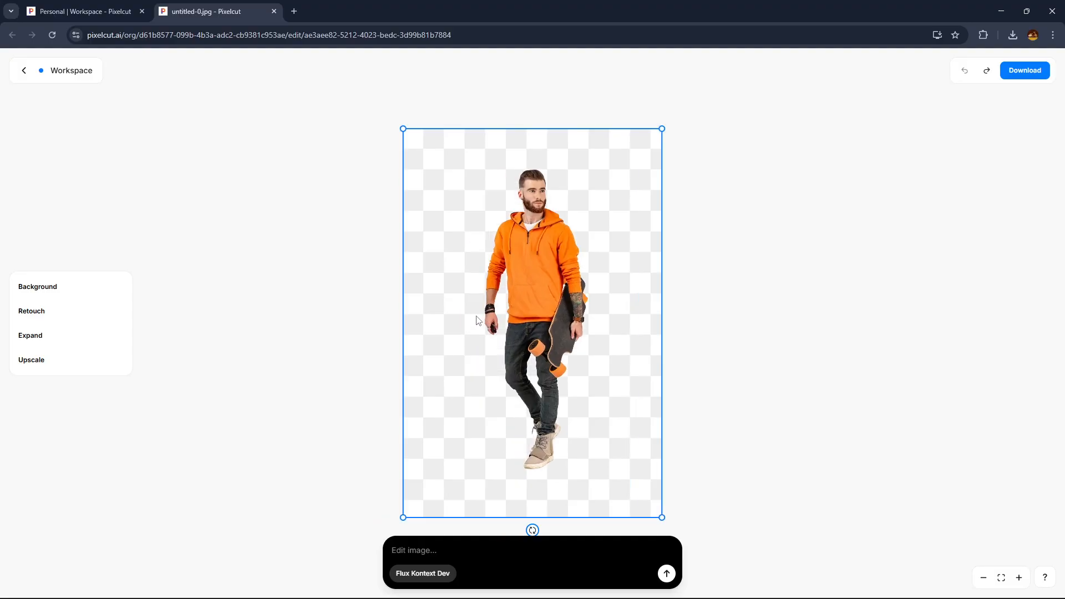
# Try orange, black, tan and white background colours behind the man and return the background to transparent.
pyautogui.click(48, 302)
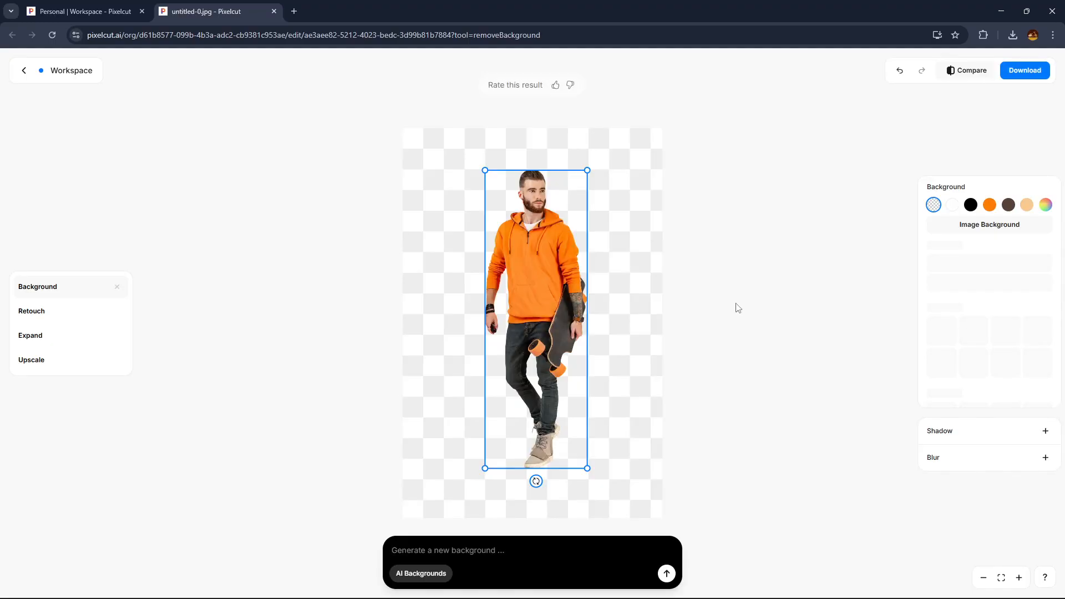
pyautogui.click(992, 209)
pyautogui.click(970, 205)
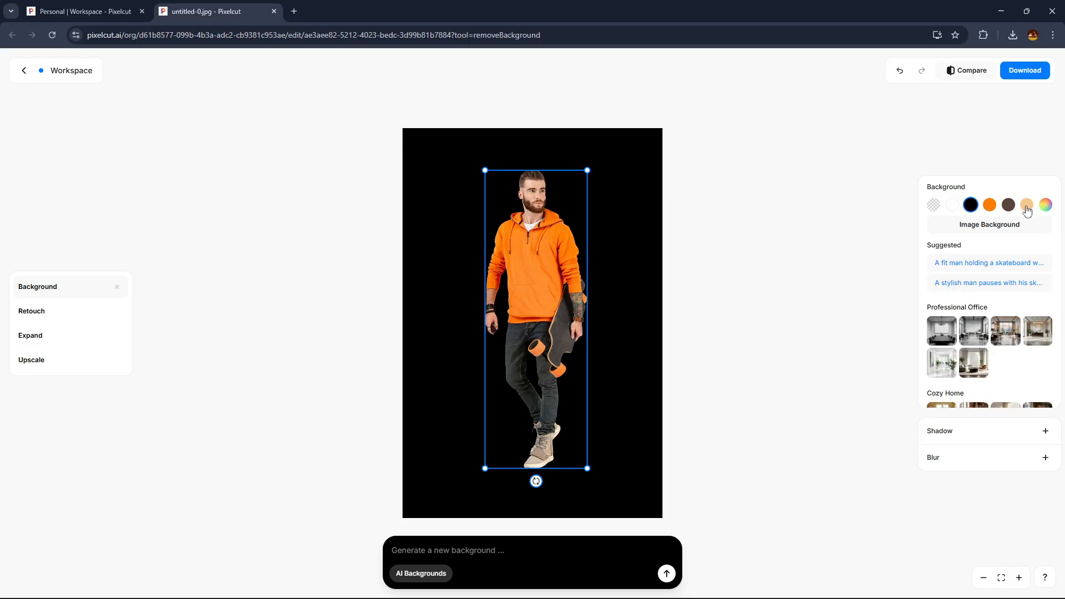
pyautogui.click(1026, 208)
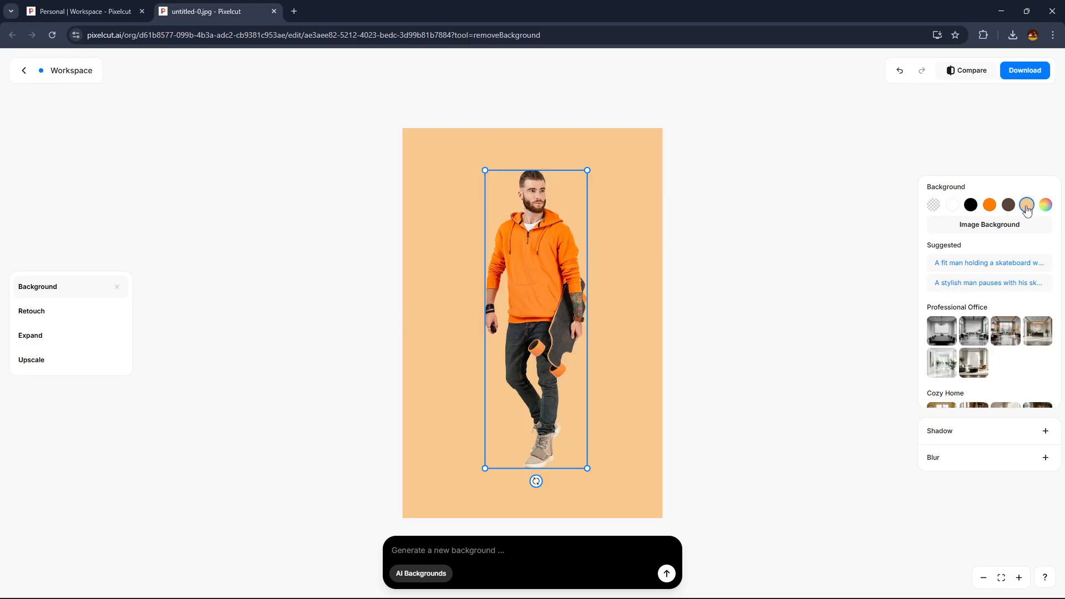
pyautogui.click(953, 209)
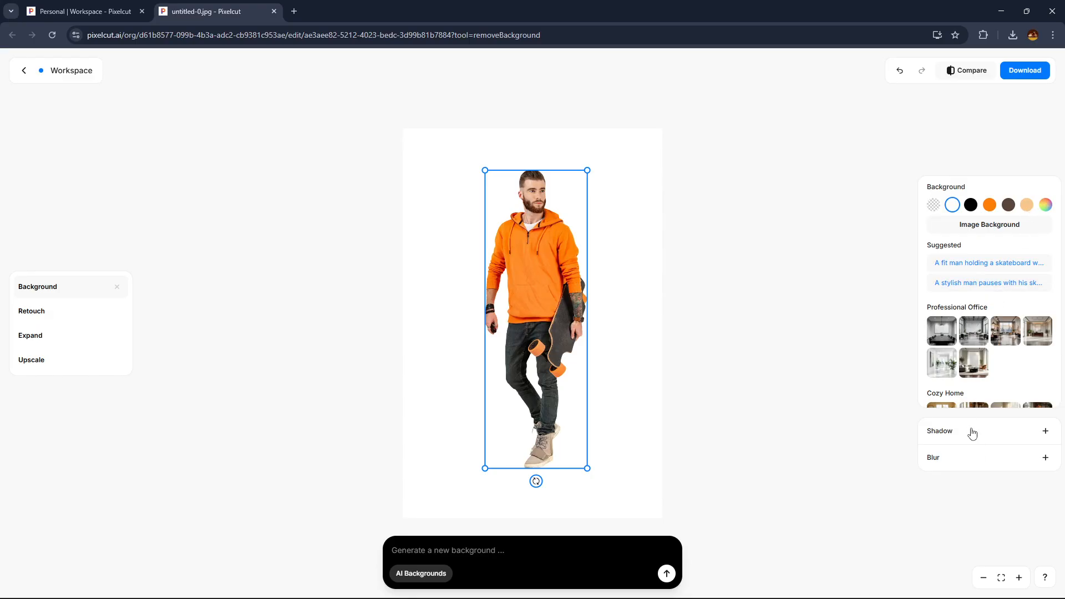
pyautogui.click(934, 206)
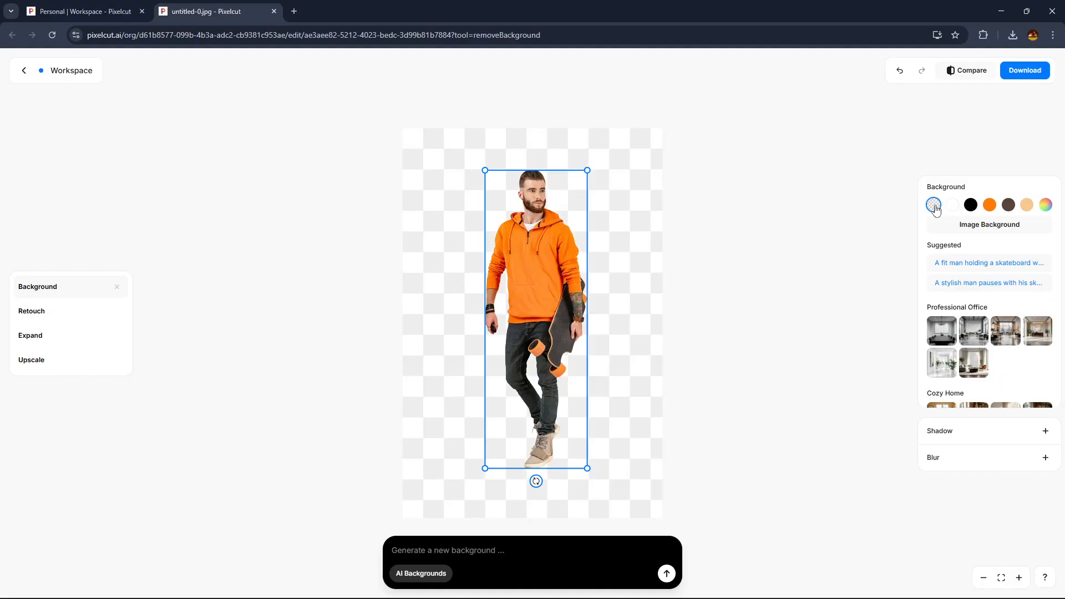
# Add an AI Shadow beneath the man at 100% opacity and adjust its light softness.
pyautogui.click(969, 434)
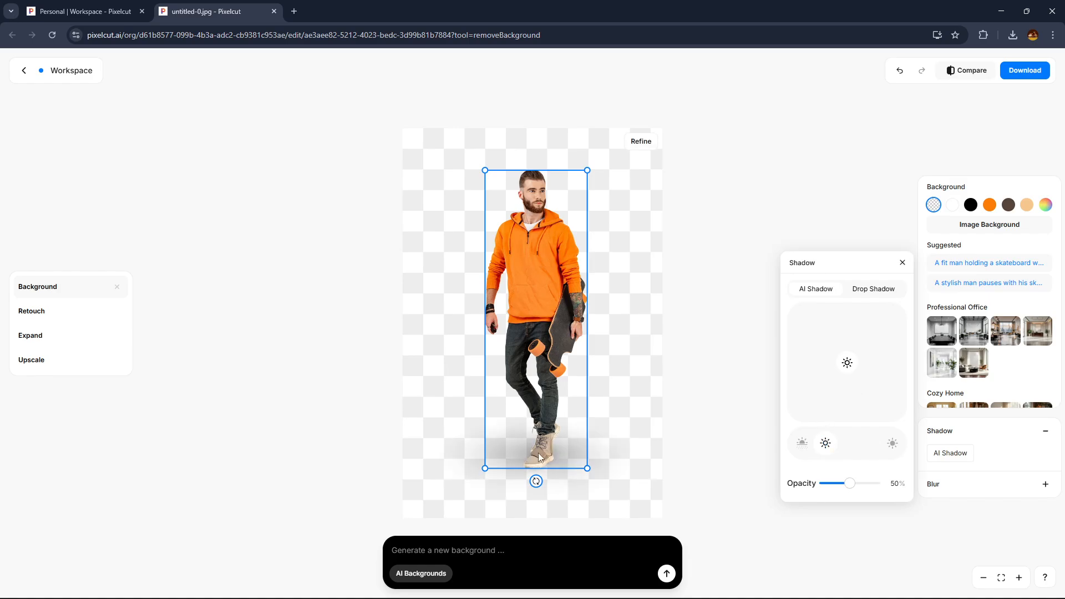
pyautogui.moveTo(848, 490); pyautogui.dragTo(892, 485)
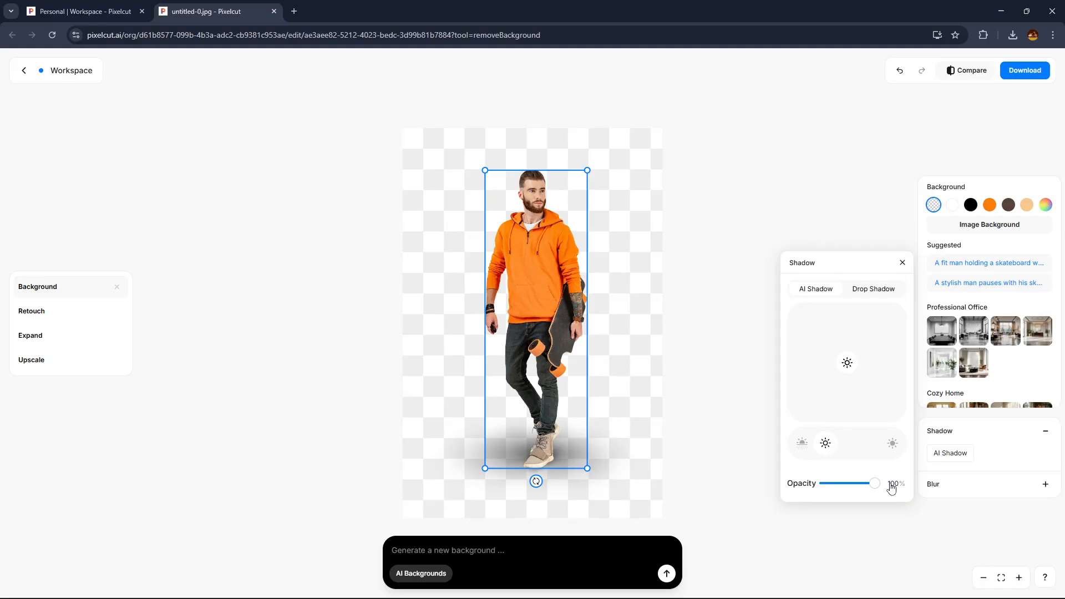
pyautogui.moveTo(825, 448); pyautogui.dragTo(841, 444)
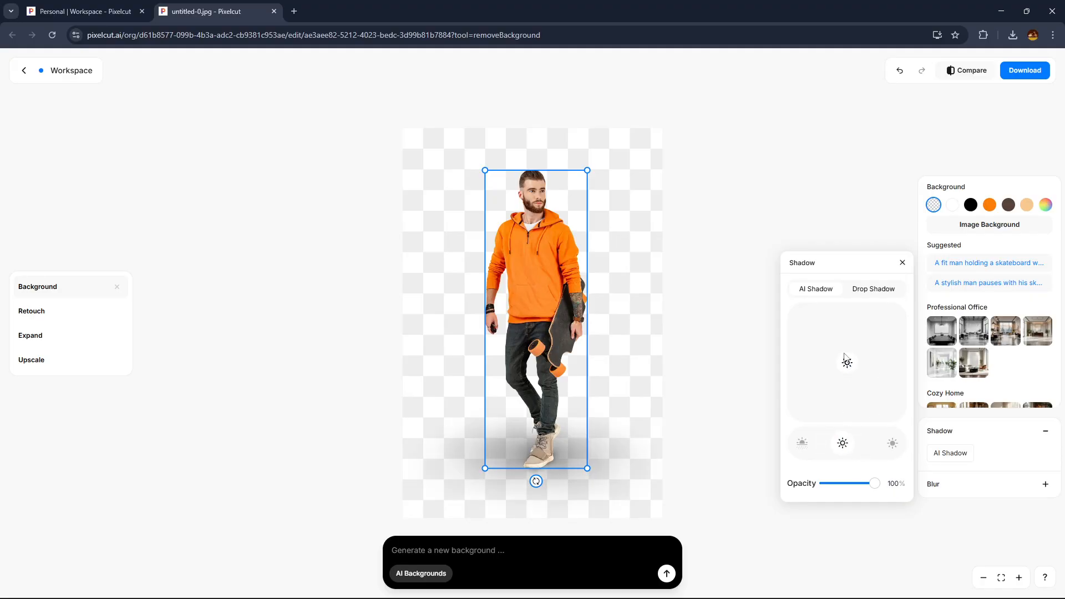
# Try a drop shadow on the man with 17 px horizontal and 19 px vertical offset, blur 33 and lower opacity, and remove the shadow.
pyautogui.click(874, 291)
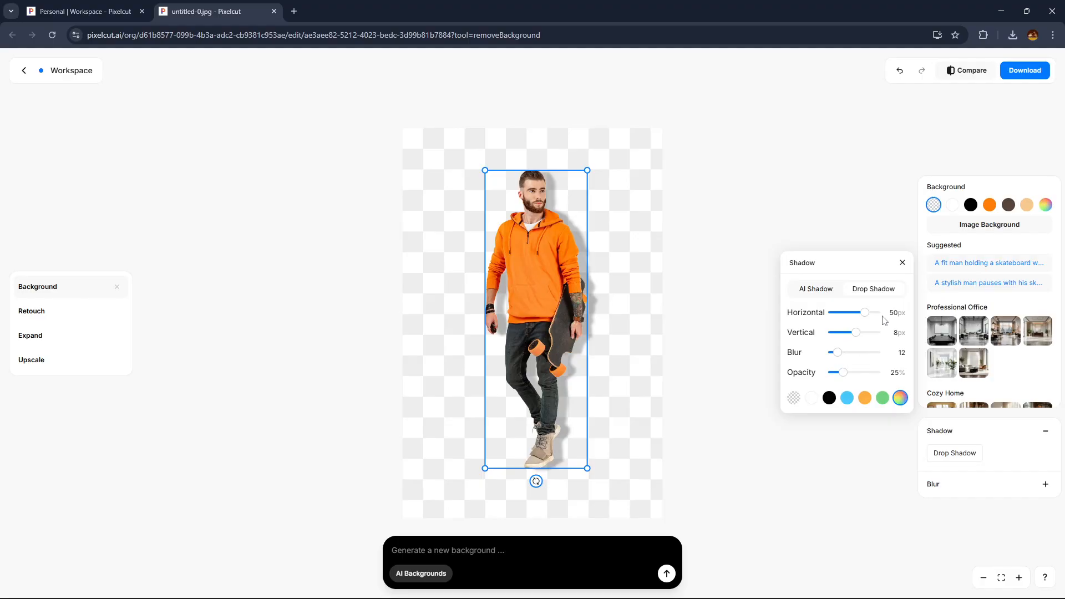
pyautogui.moveTo(863, 314); pyautogui.dragTo(836, 375)
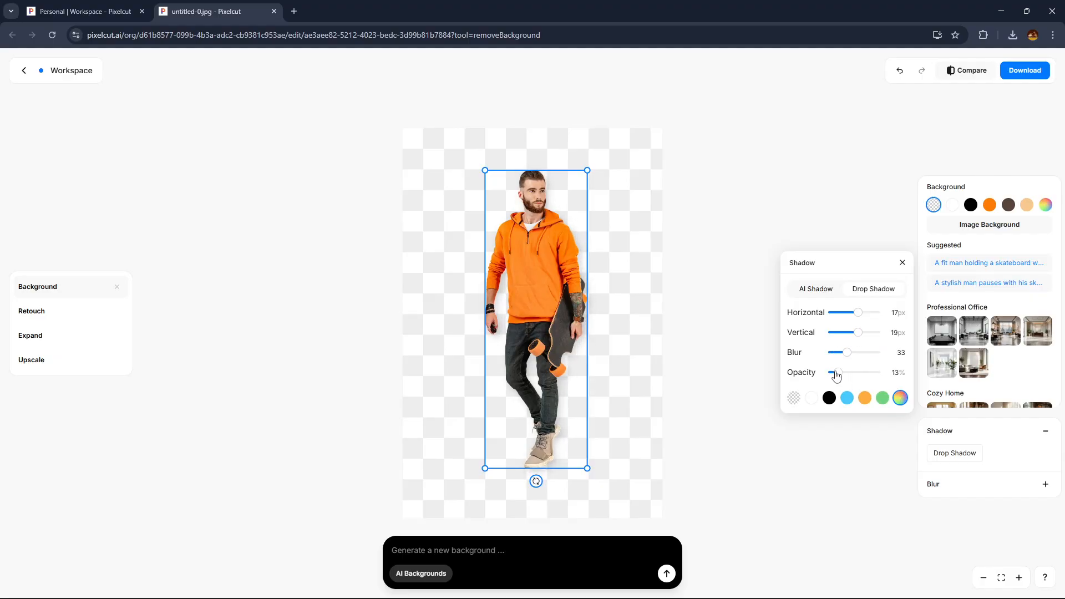
pyautogui.moveTo(836, 376); pyautogui.dragTo(838, 375)
pyautogui.click(903, 264)
pyautogui.moveTo(571, 333)
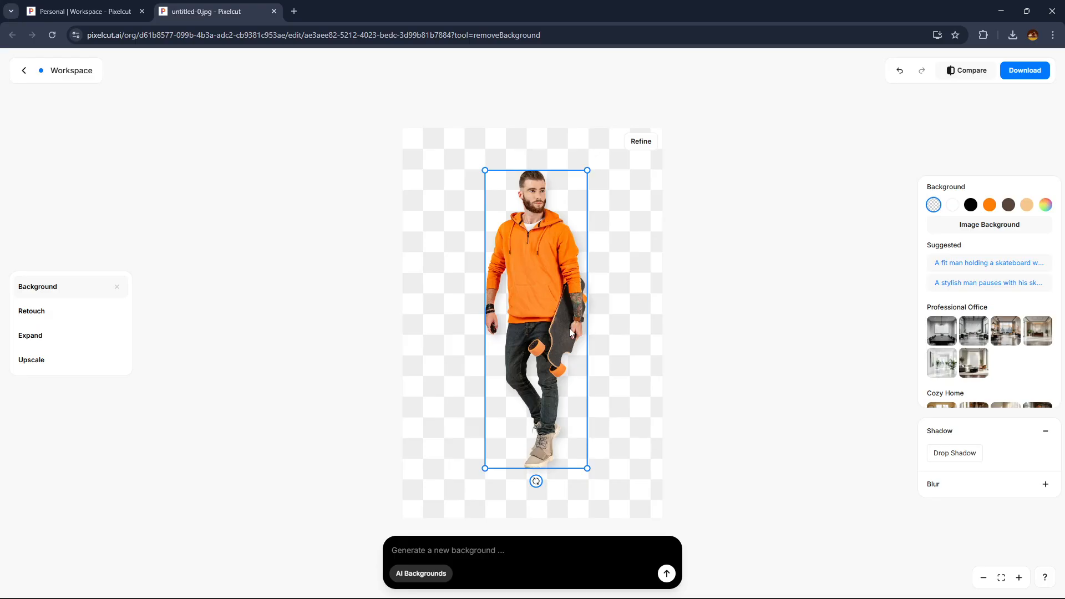
pyautogui.click(1044, 435)
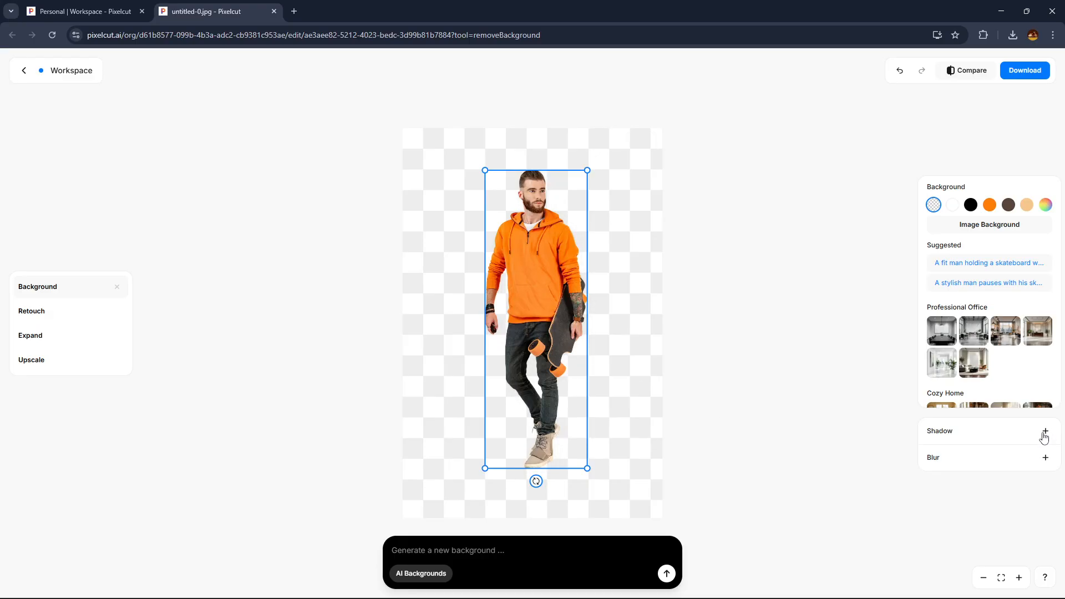
pyautogui.click(788, 286)
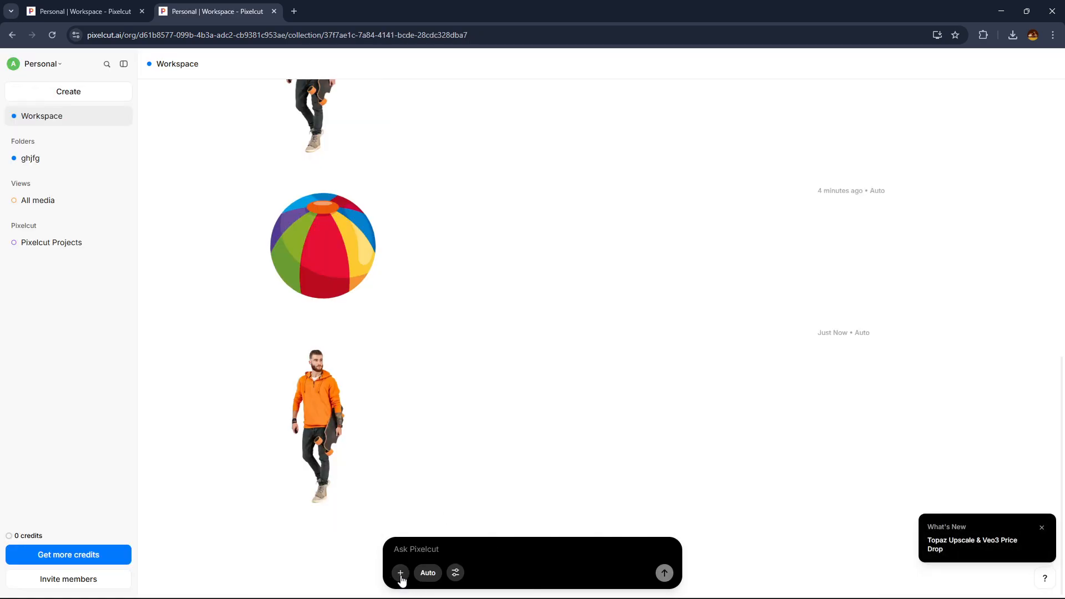
# From the workspace, attach 2148883760.jpg and submit it with the prompt "remove background".
pyautogui.click(401, 573)
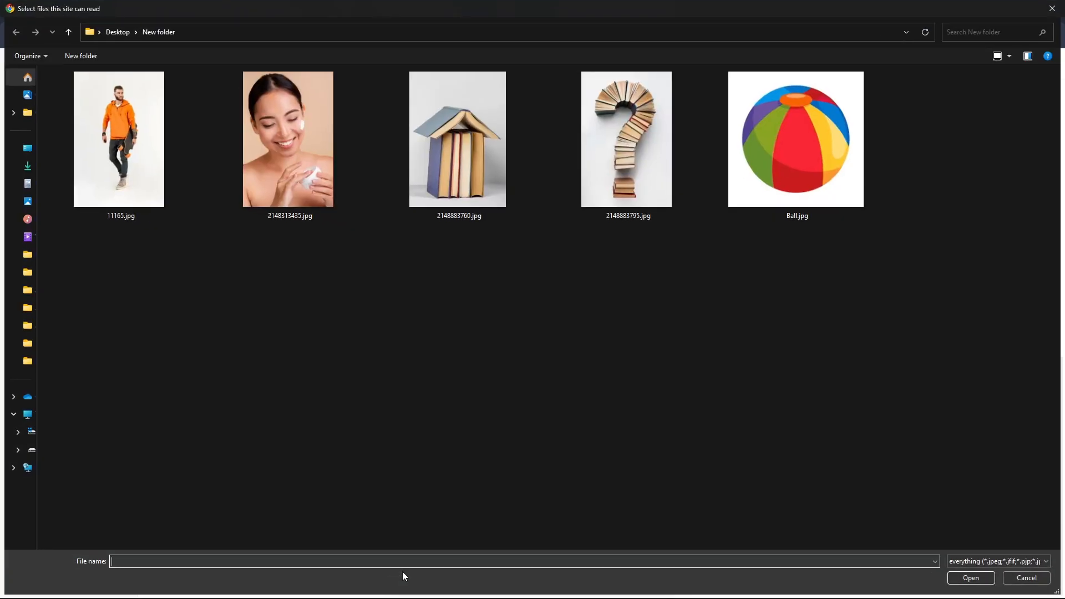
pyautogui.doubleClick(455, 153)
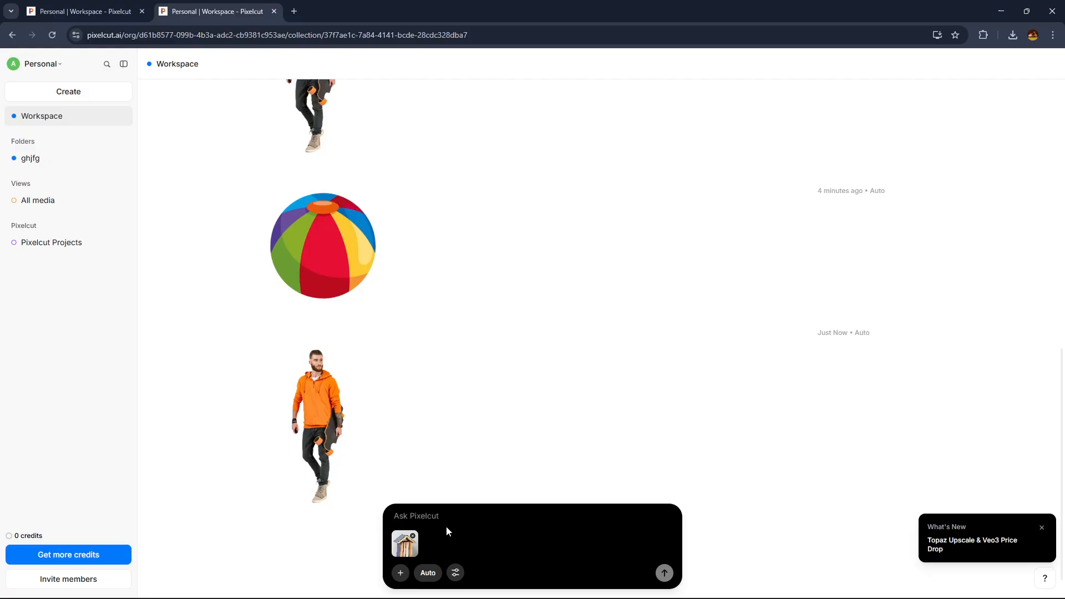
pyautogui.write('remove ba')
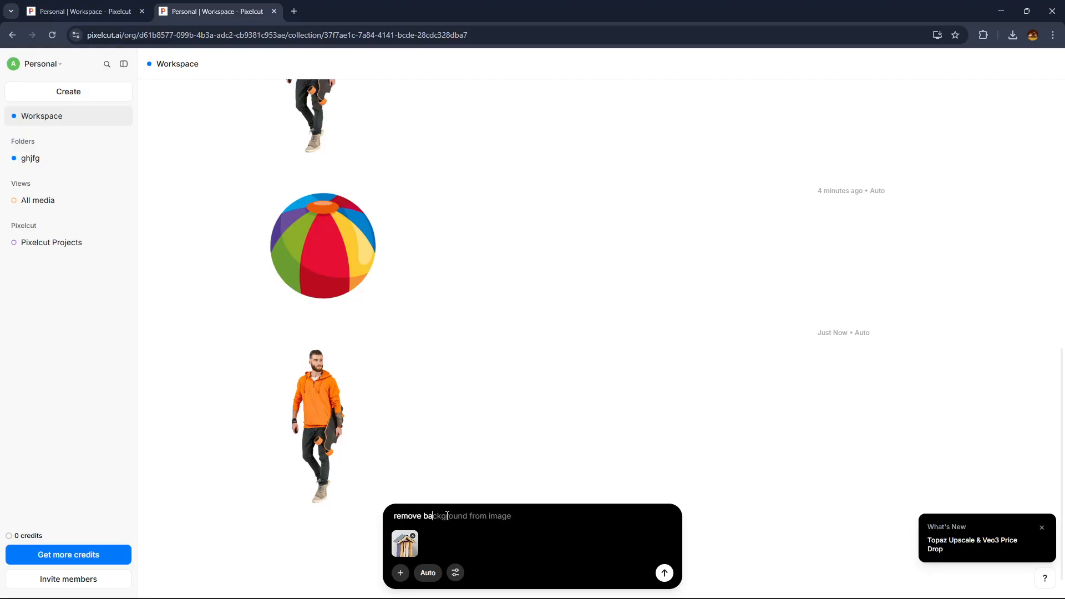
pyautogui.write('ckground')
pyautogui.click(664, 573)
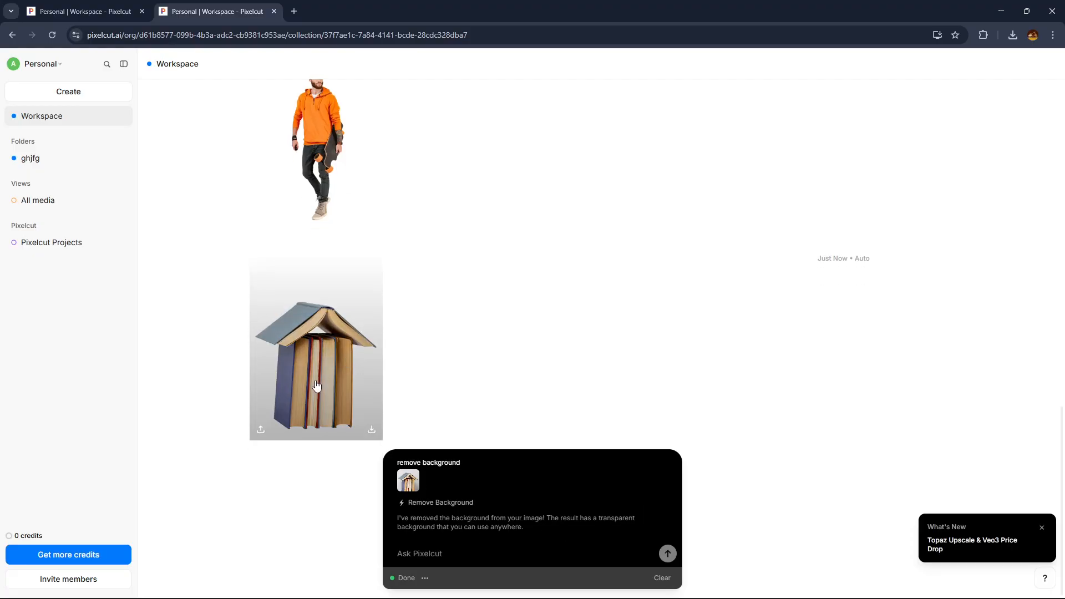
# Open the cut-out book house in the editor, test moving it and undo the move.
pyautogui.click(316, 386)
pyautogui.click(1029, 68)
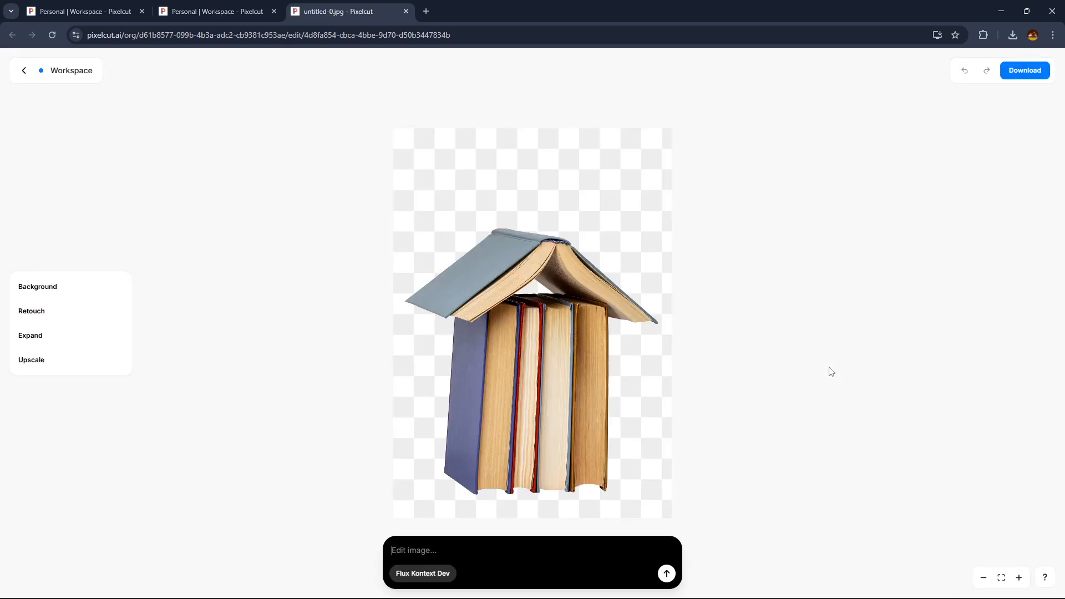
pyautogui.moveTo(515, 380)
pyautogui.mouseDown()
pyautogui.moveTo(541, 297)
pyautogui.moveTo(522, 311)
pyautogui.moveTo(504, 364)
pyautogui.moveTo(519, 410)
pyautogui.moveTo(526, 333)
pyautogui.moveTo(509, 340)
pyautogui.moveTo(521, 364)
pyautogui.mouseUp()
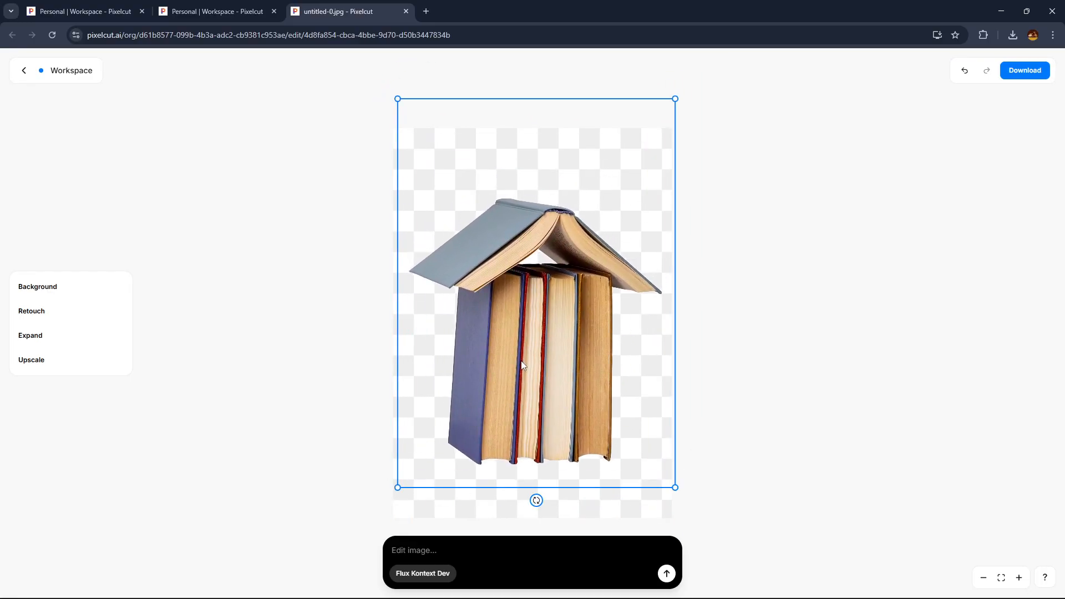
pyautogui.hotkey('ctrl', 'z')
pyautogui.click(785, 214)
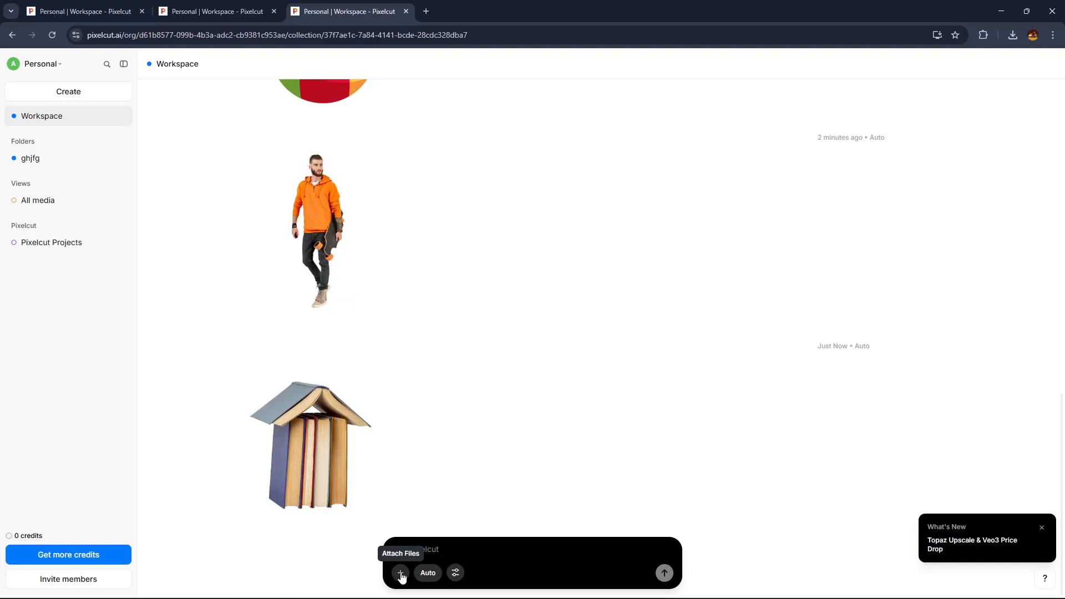
# From the workspace, attach 2148883795.jpg and submit it with the prompt "remove background".
pyautogui.click(400, 573)
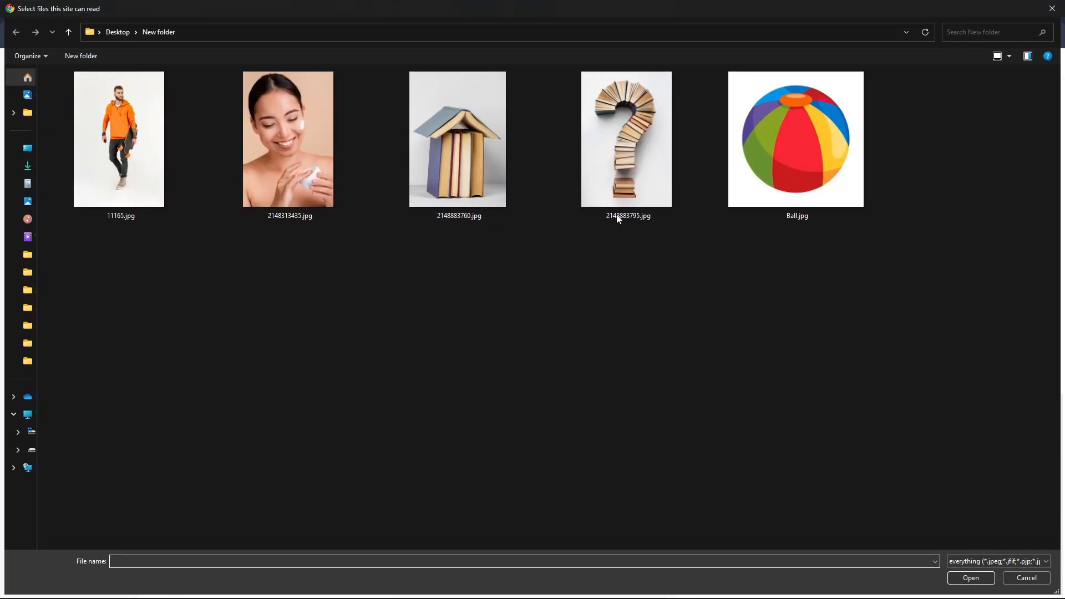
pyautogui.doubleClick(620, 170)
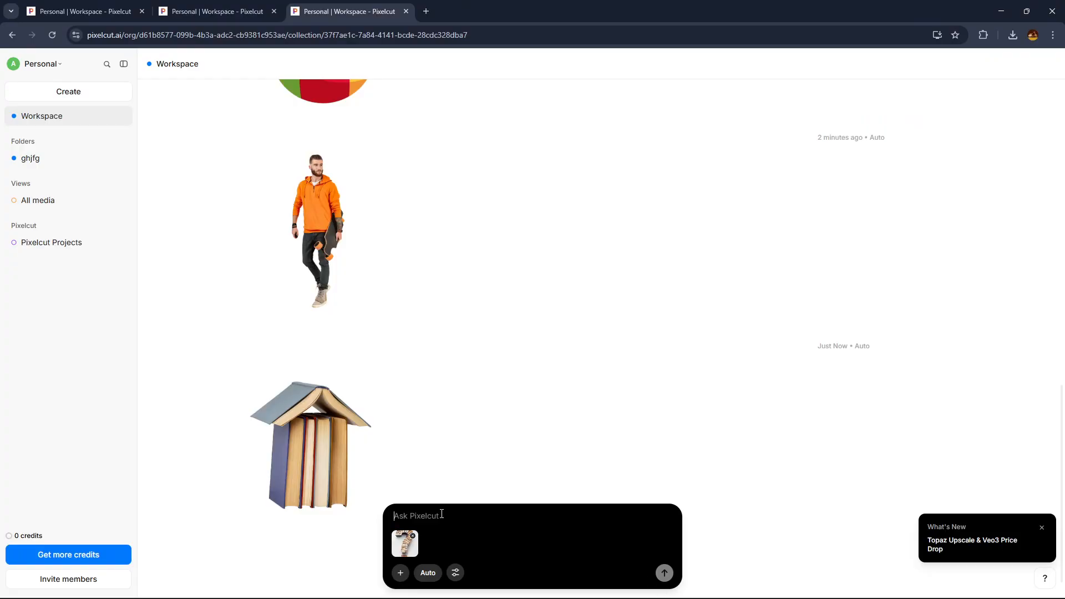
pyautogui.write('remove background')
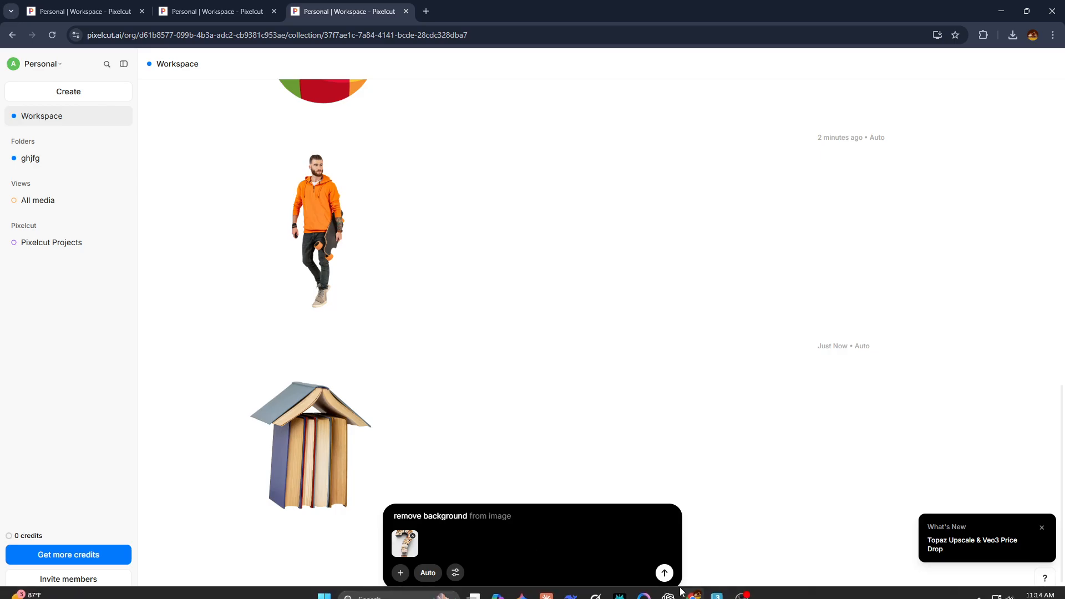
pyautogui.click(664, 574)
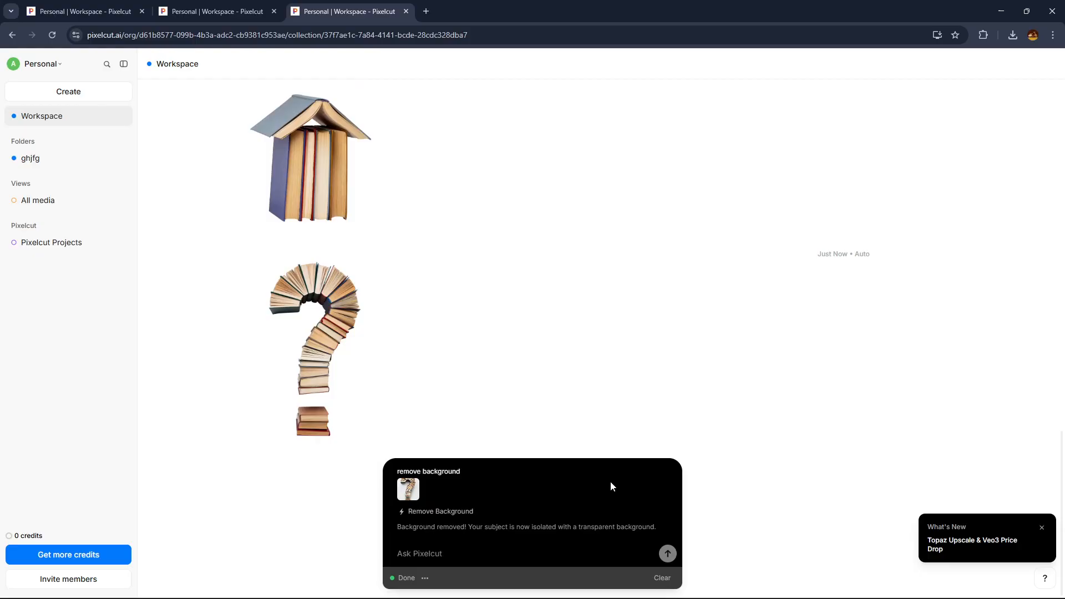
# Open the cut-out of the question mark made of books in the editor.
pyautogui.click(333, 365)
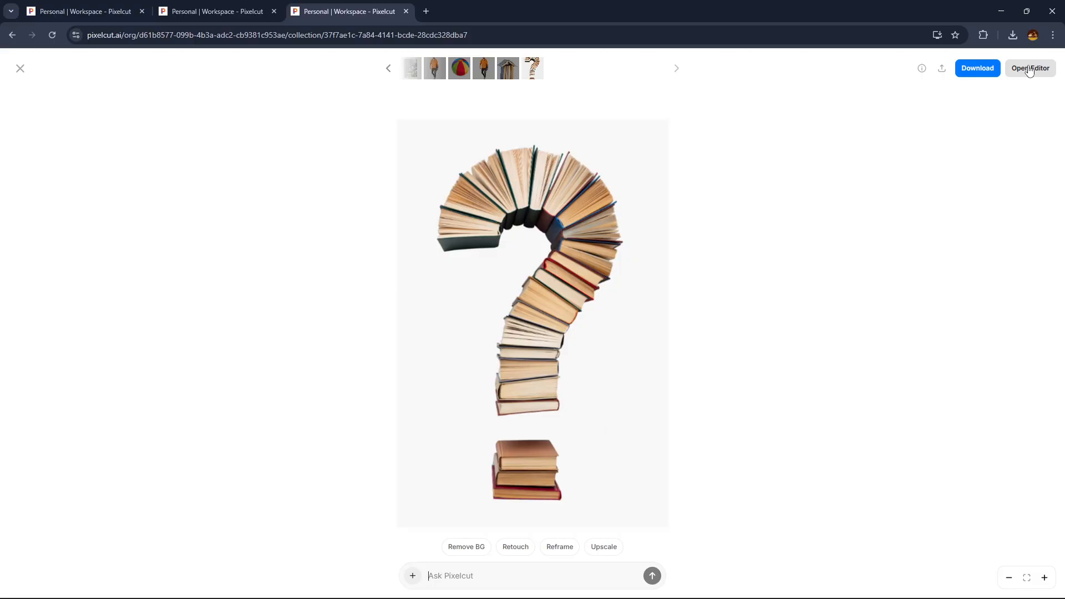
pyautogui.click(1029, 69)
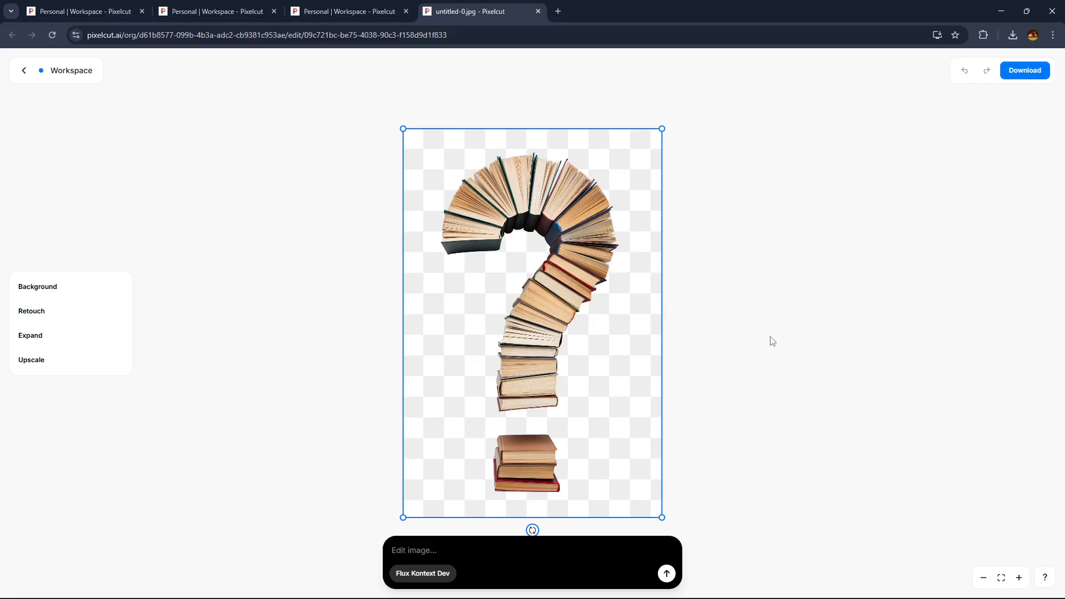
pyautogui.click(565, 297)
# Download the question mark cut-out as a PNG image named My PNG into a new subfolder of Desktop > New folder.
pyautogui.click(1018, 75)
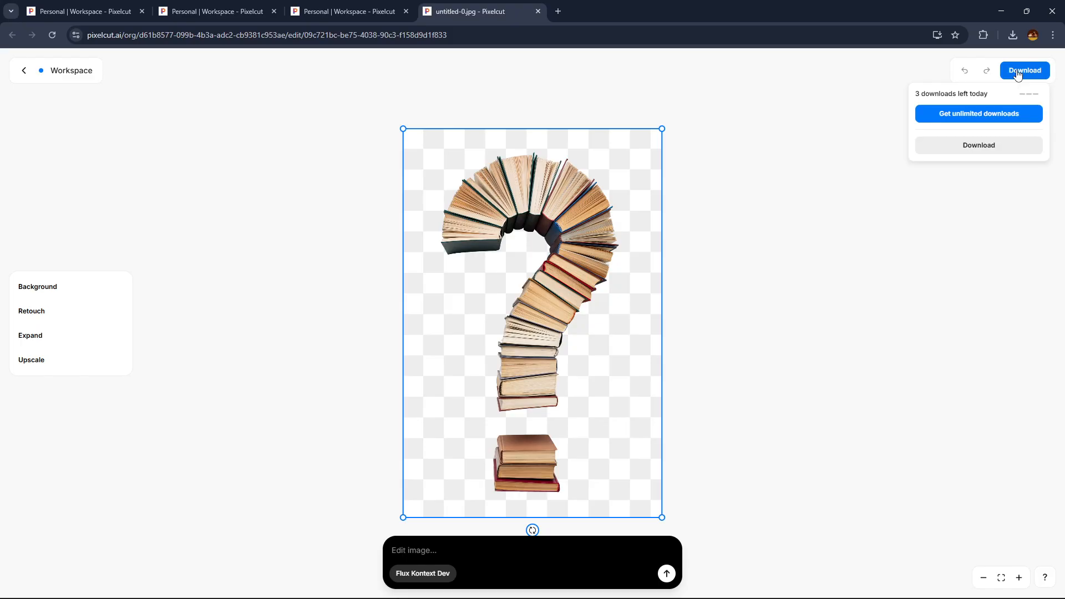
pyautogui.click(978, 147)
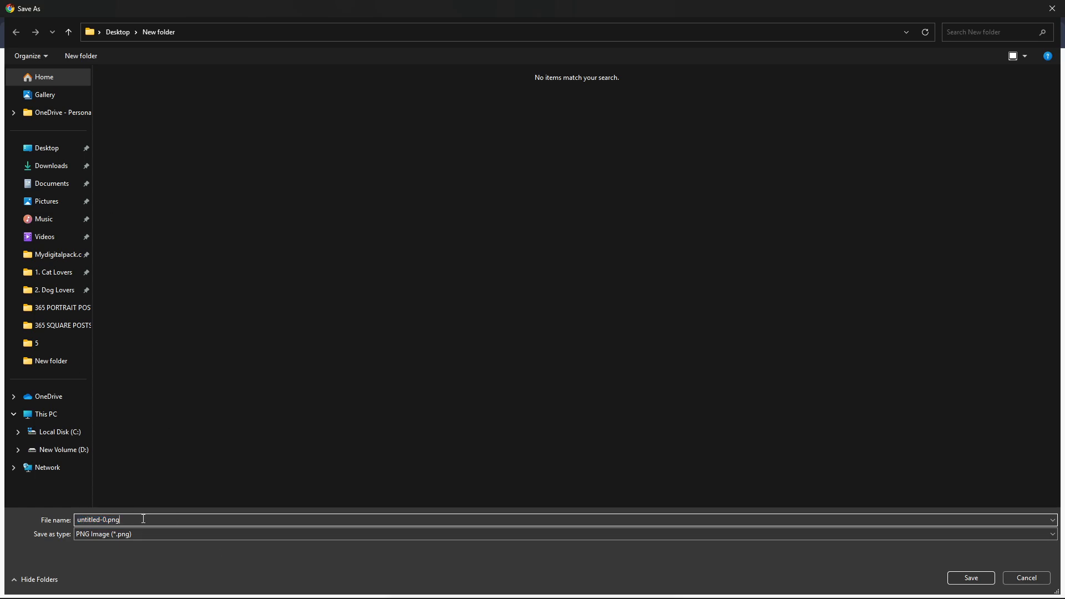
pyautogui.click(81, 55)
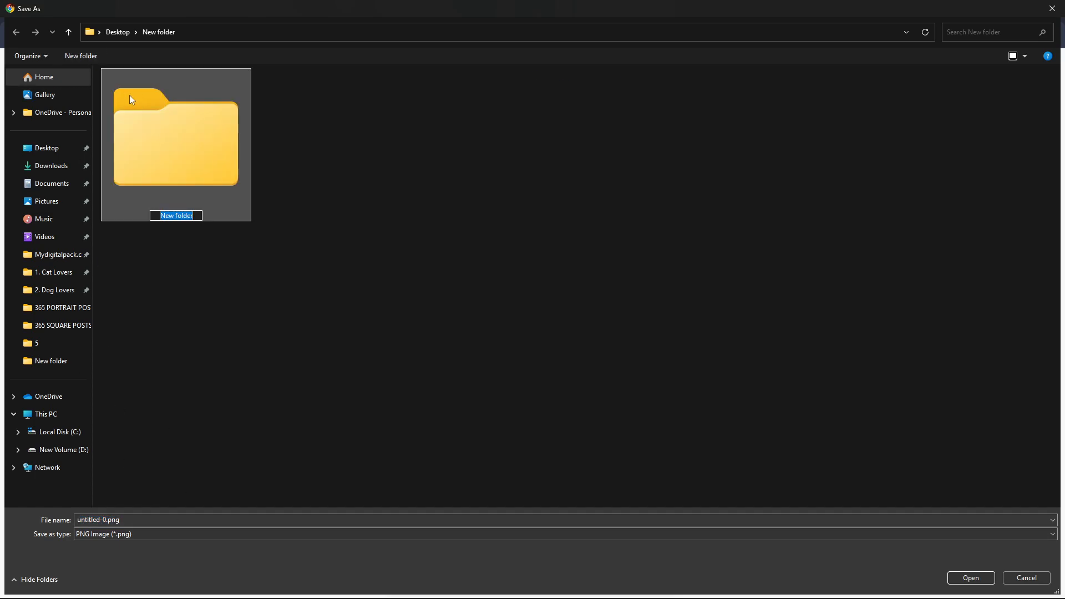
pyautogui.doubleClick(173, 143)
pyautogui.click(145, 537)
pyautogui.write('My PNG')
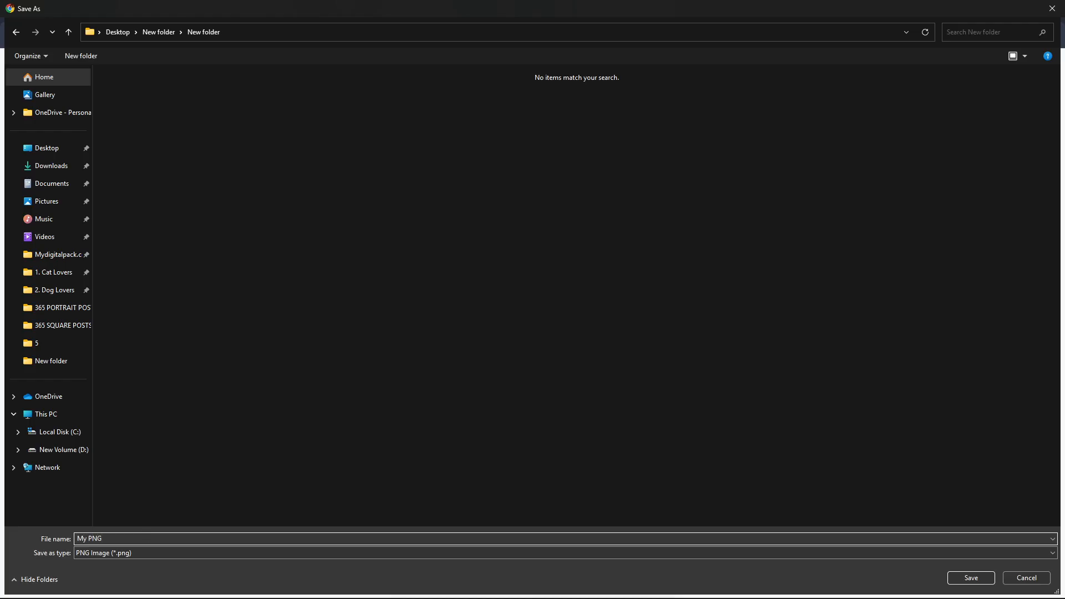
pyautogui.press('Return')
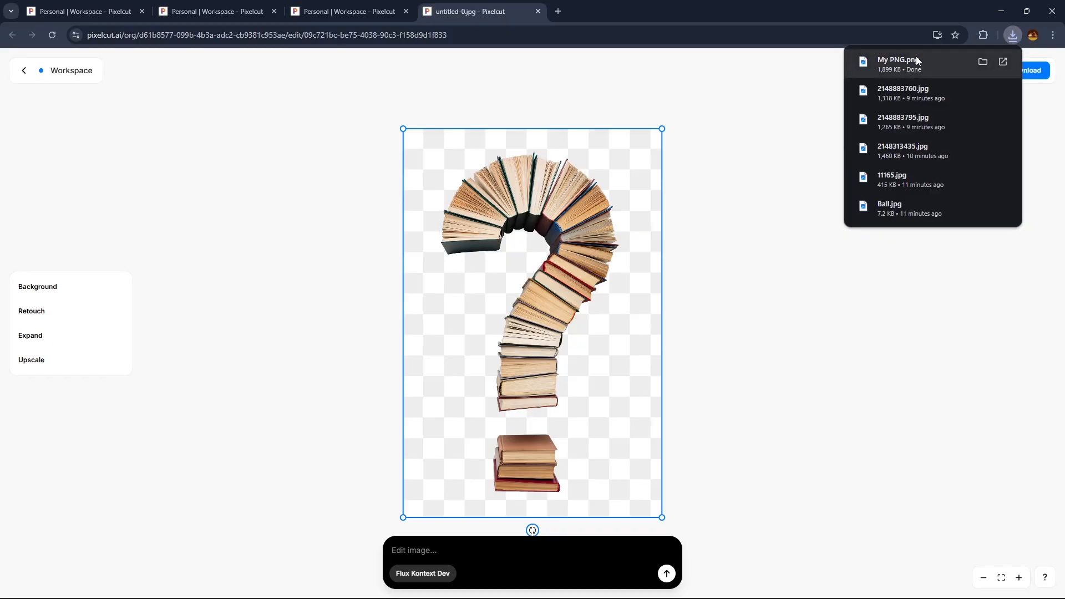
# Open the downloaded My PNG file in the image viewer, enlarge it, examine the cut-out edges over its full height, and close the viewer.
pyautogui.click(916, 62)
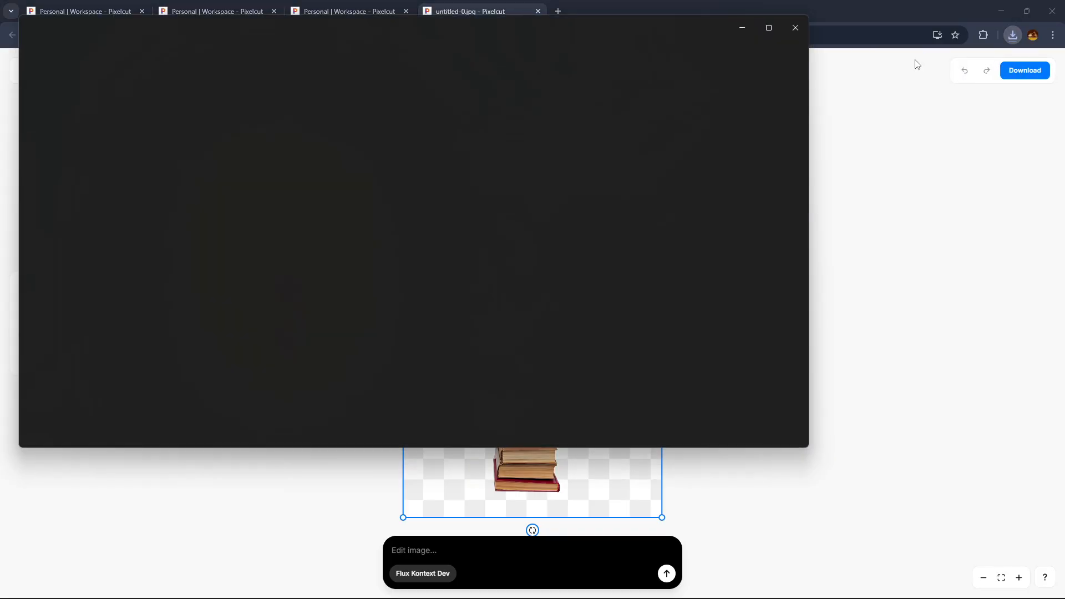
pyautogui.click(765, 26)
pyautogui.doubleClick(543, 292)
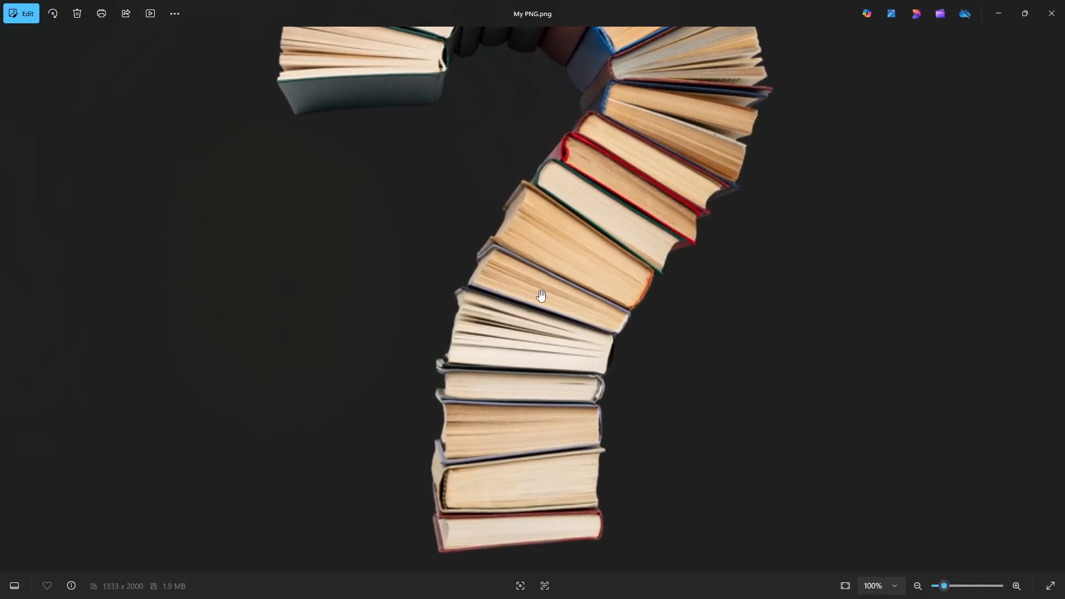
pyautogui.moveTo(525, 226); pyautogui.dragTo(509, 344)
pyautogui.moveTo(566, 159); pyautogui.dragTo(573, 247)
pyautogui.moveTo(468, 117); pyautogui.dragTo(468, 205)
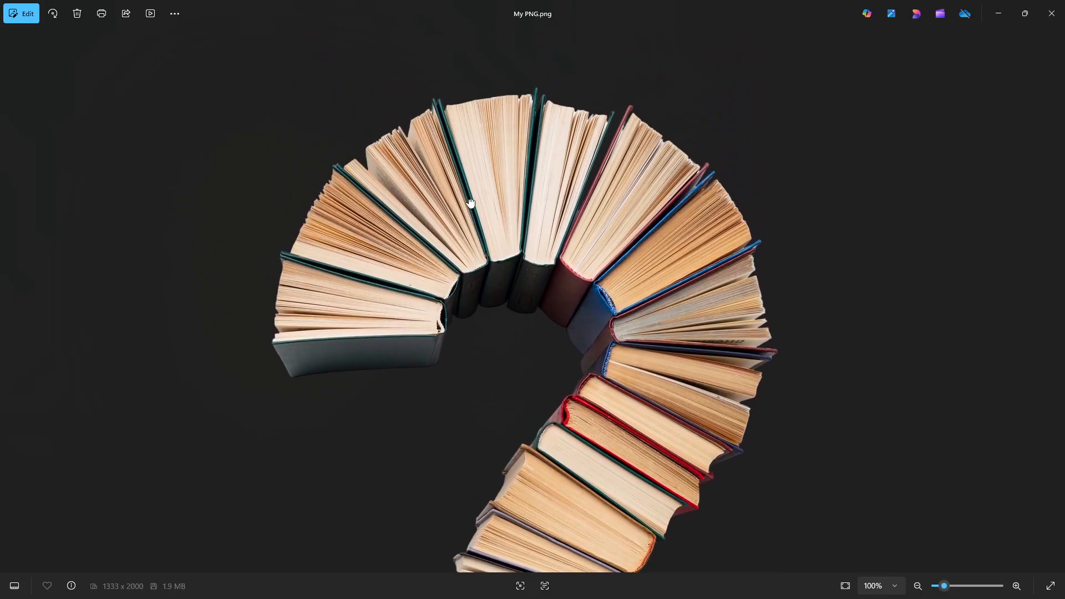
pyautogui.moveTo(477, 264); pyautogui.dragTo(492, 167)
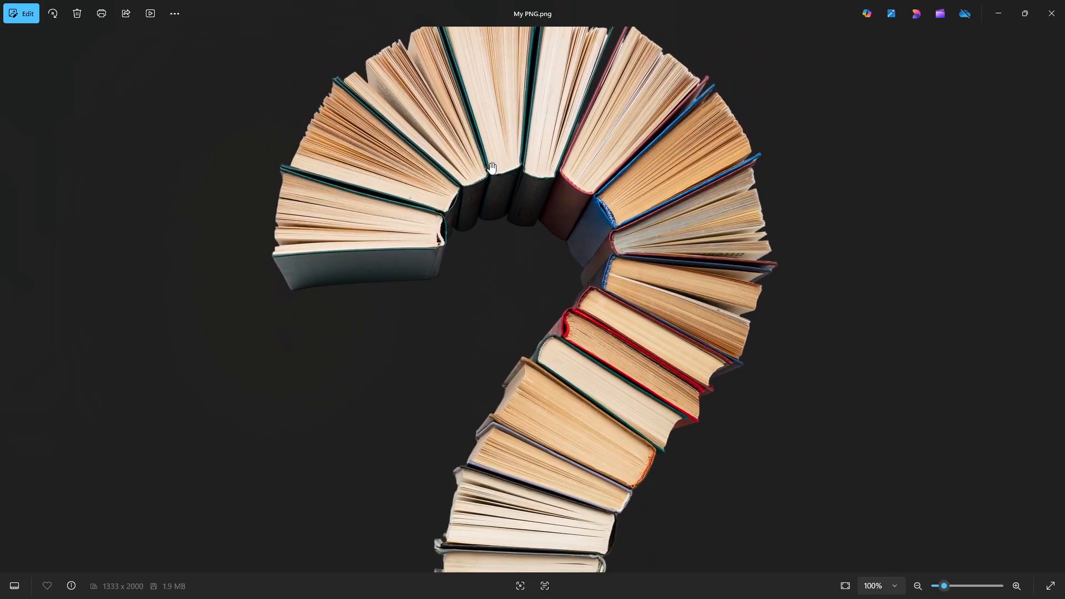
pyautogui.scroll(-8, 561, 405)
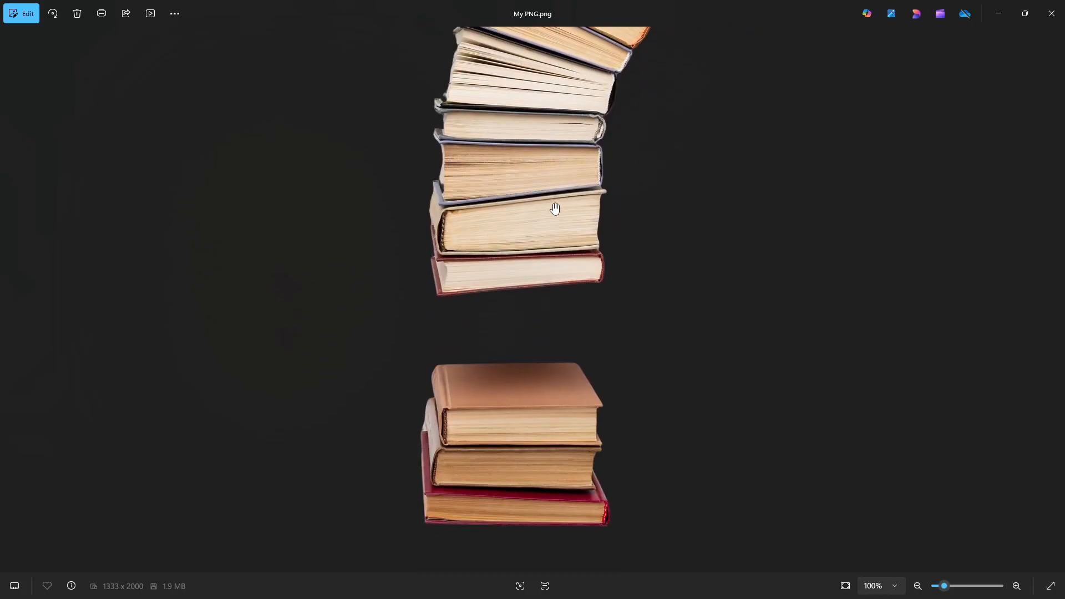
pyautogui.scroll(9, 554, 209)
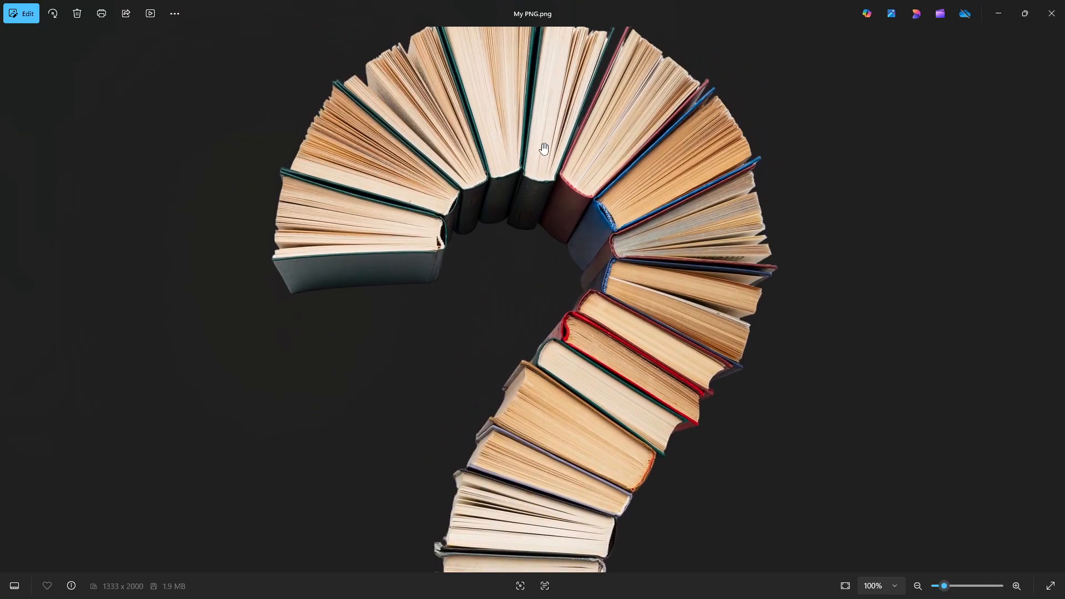
pyautogui.click(1052, 14)
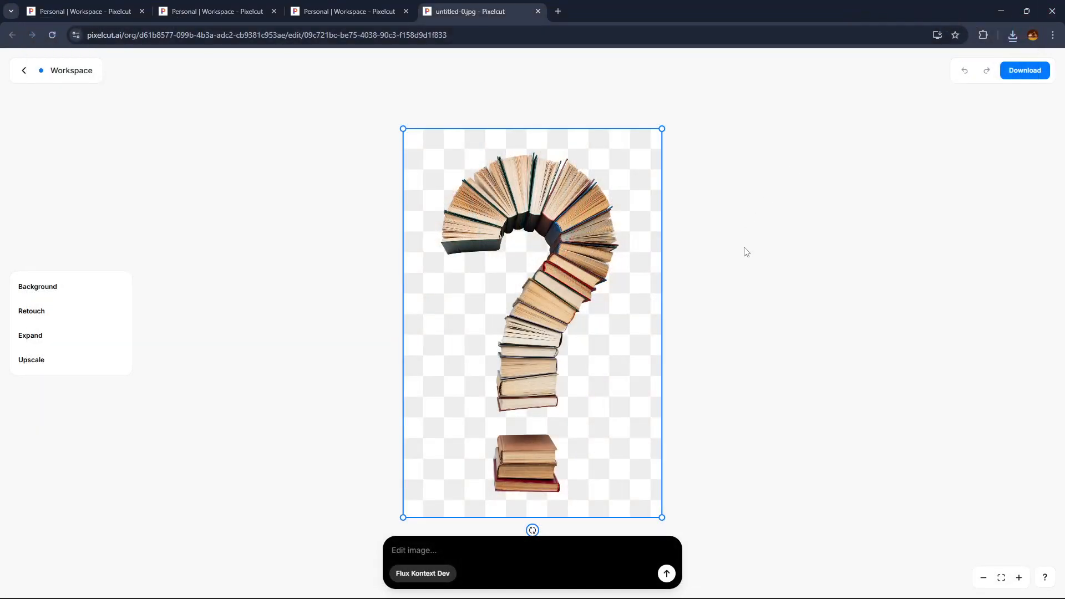
# Close the question mark's editor tab and image preview, return to the workspace, and clear the finished background removal request.
pyautogui.click(372, 11)
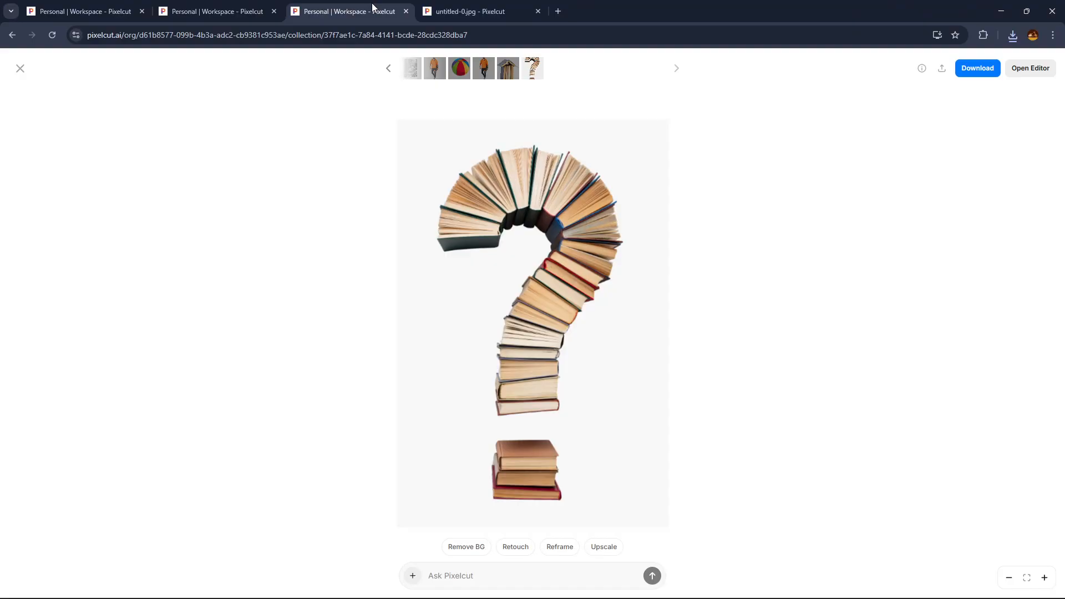
pyautogui.middleClick(461, 4)
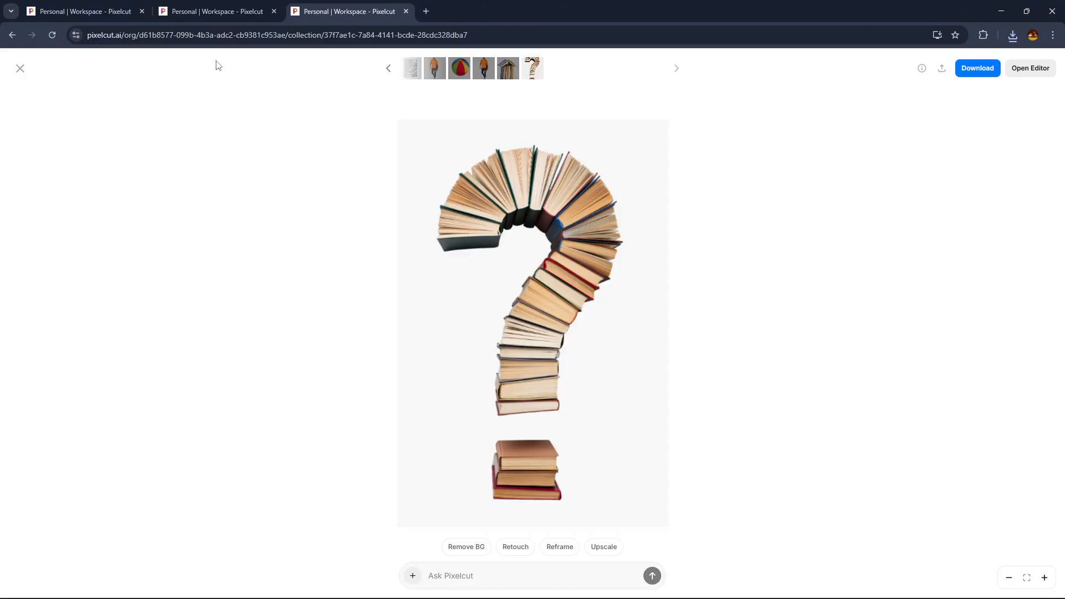
pyautogui.click(20, 68)
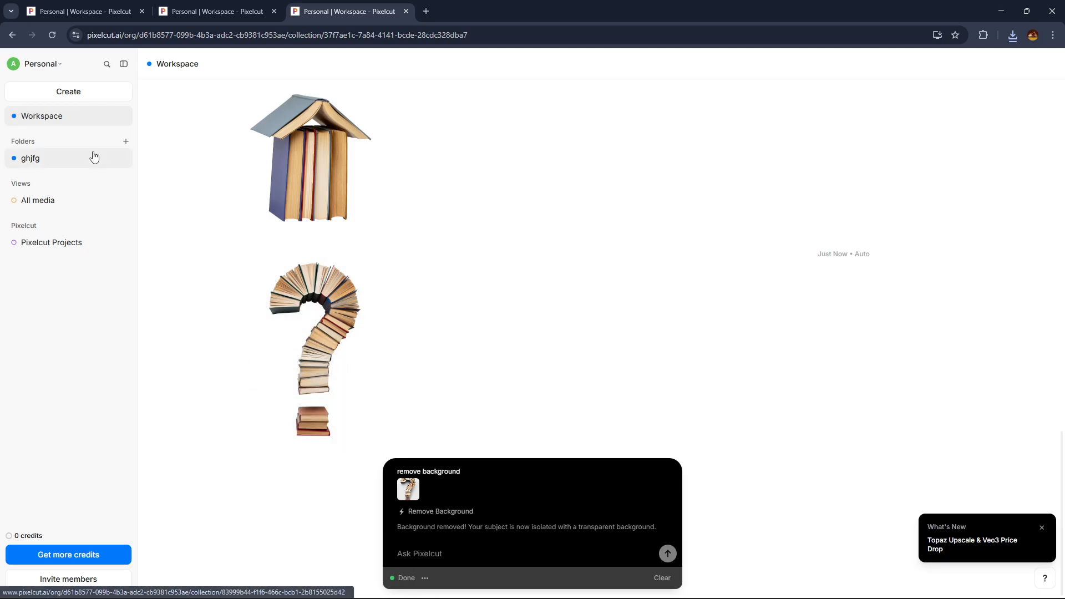
pyautogui.click(52, 156)
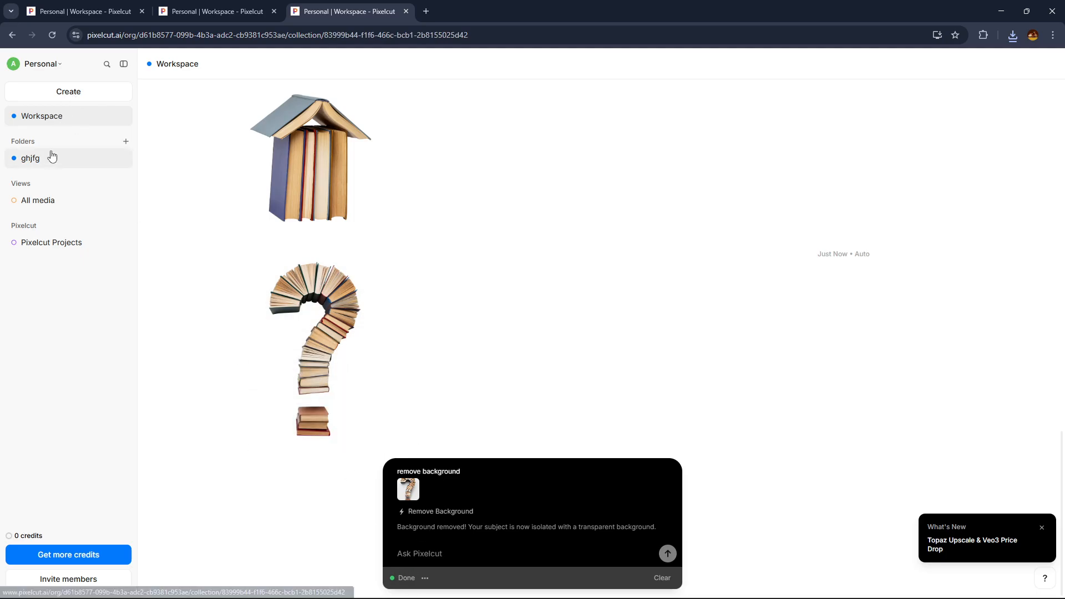
pyautogui.click(62, 120)
pyautogui.scroll(-2, 408, 383)
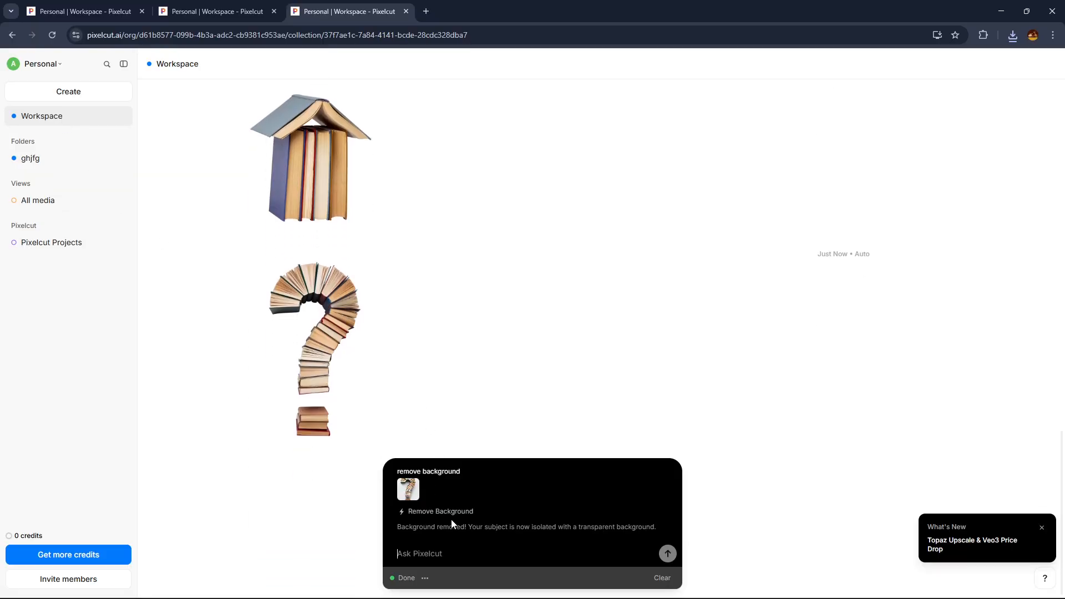
pyautogui.click(662, 577)
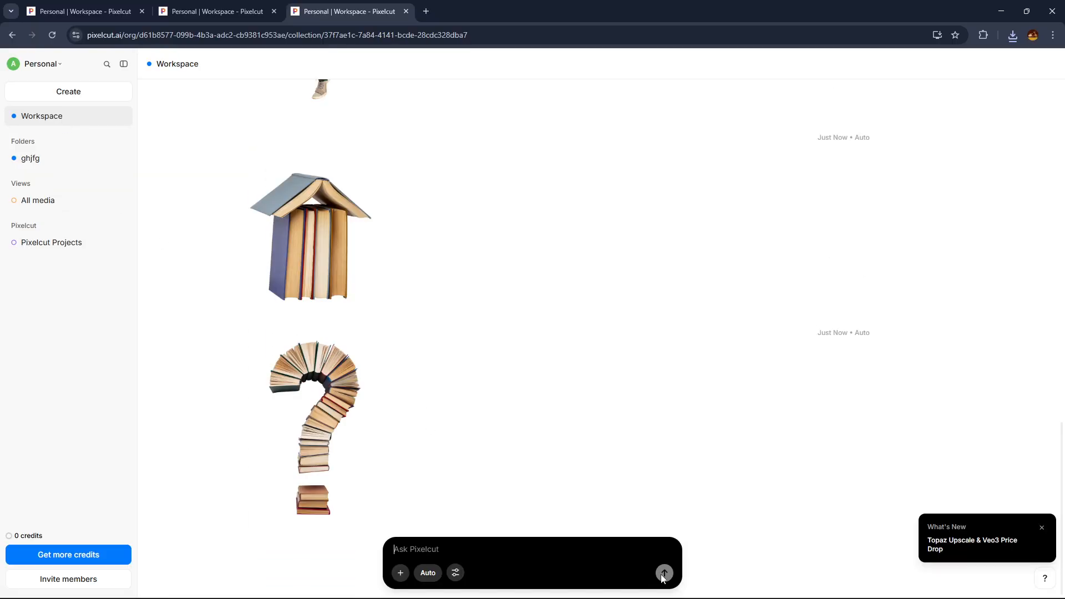
# Attach Ball.jpg in the workspace and submit it with the prompt "remove backgrond".
pyautogui.click(400, 573)
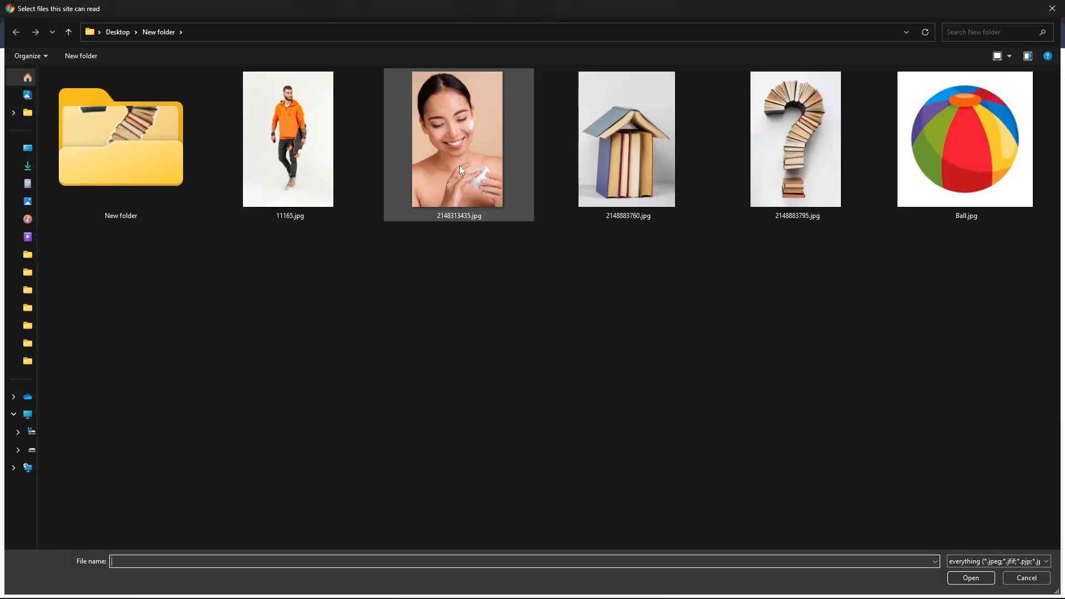
pyautogui.doubleClick(989, 189)
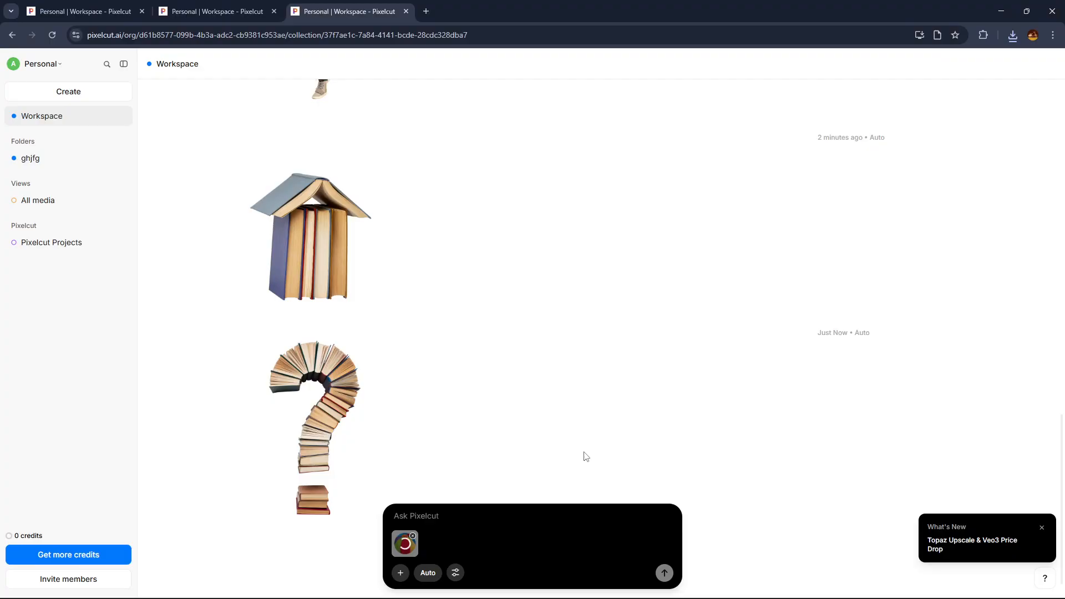
pyautogui.write('re')
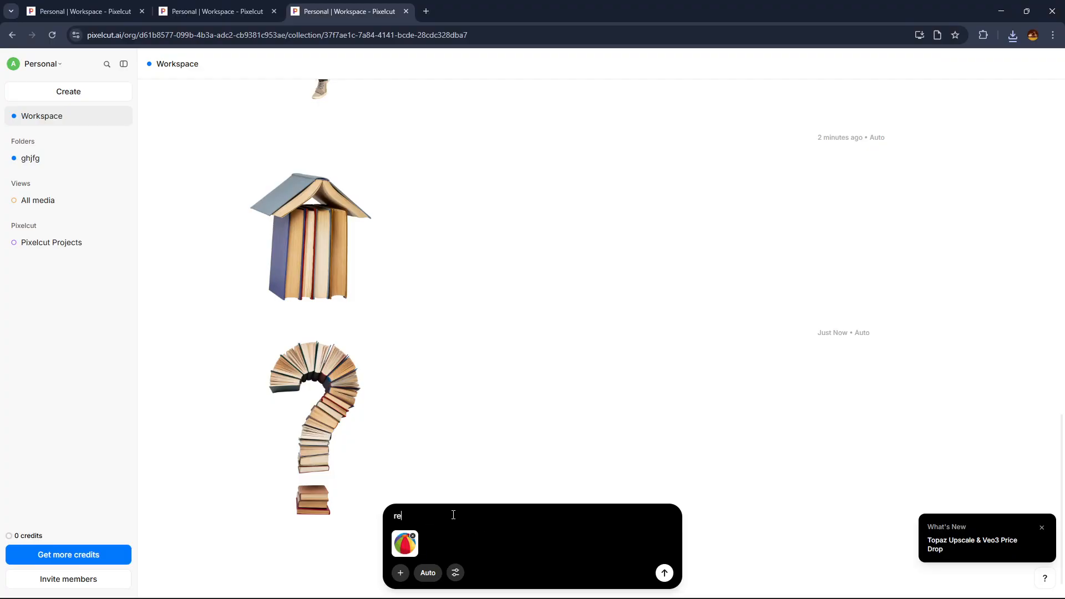
pyautogui.write('move backgrond')
pyautogui.click(664, 573)
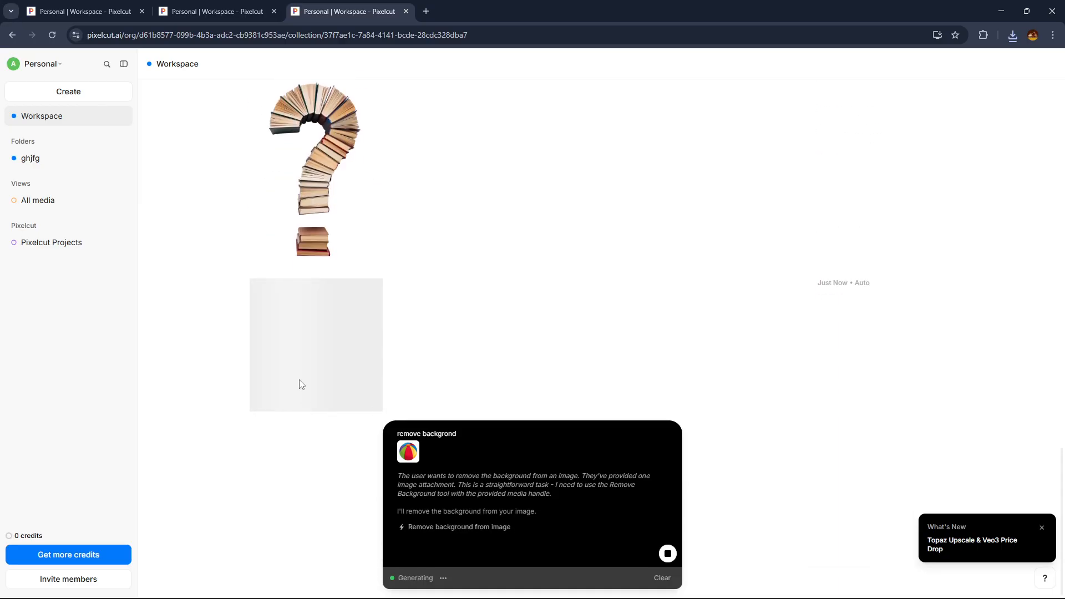
# Open the beach ball cut-out in the editor, shift it slightly down and left on the canvas, and return to the workspace.
pyautogui.click(310, 352)
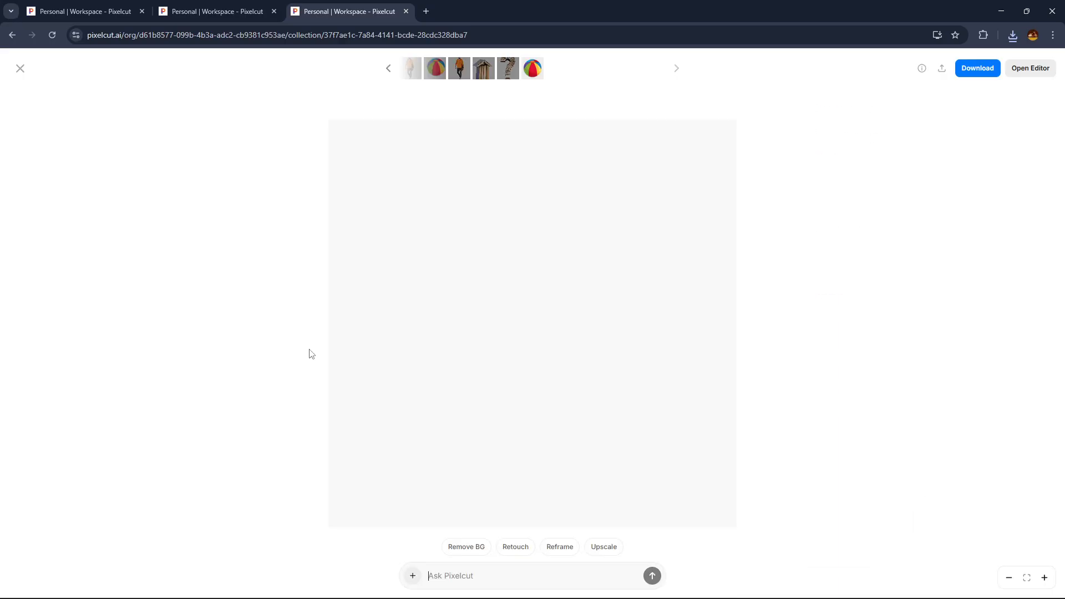
pyautogui.click(1030, 69)
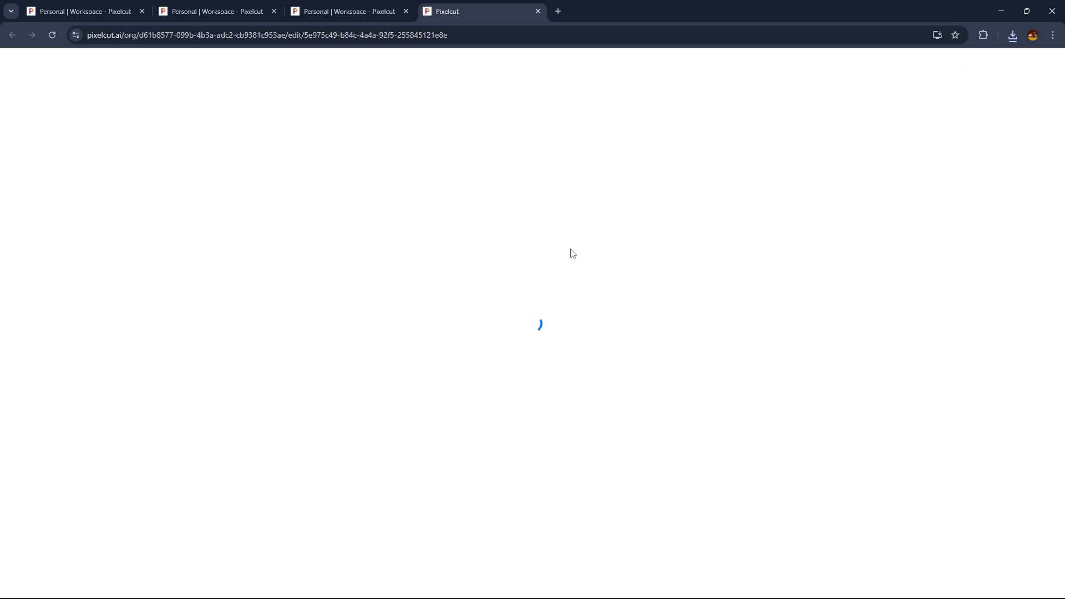
pyautogui.moveTo(557, 323); pyautogui.dragTo(565, 363)
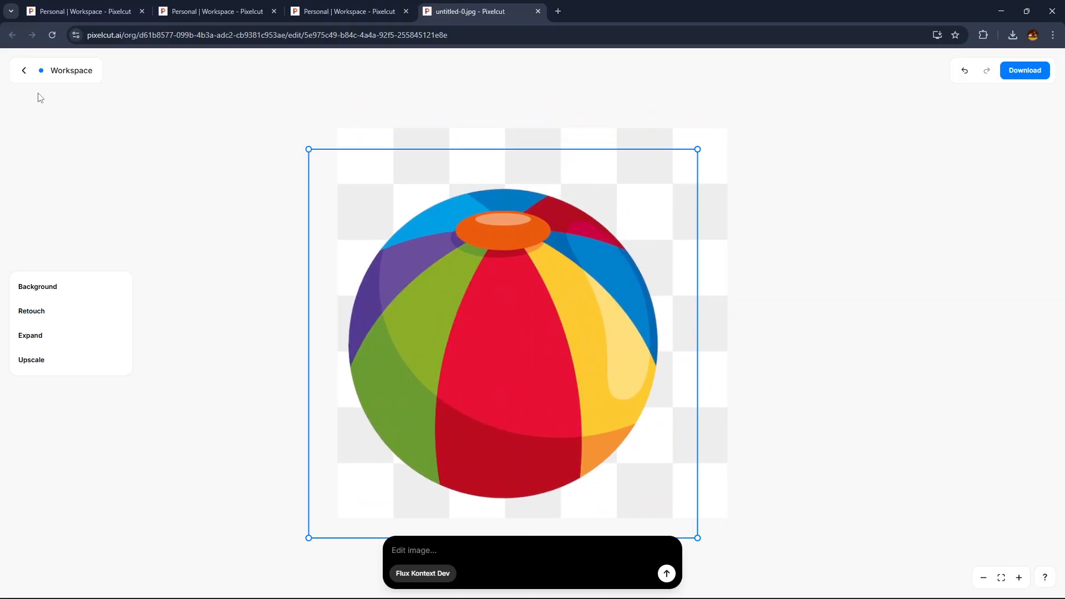
pyautogui.click(24, 71)
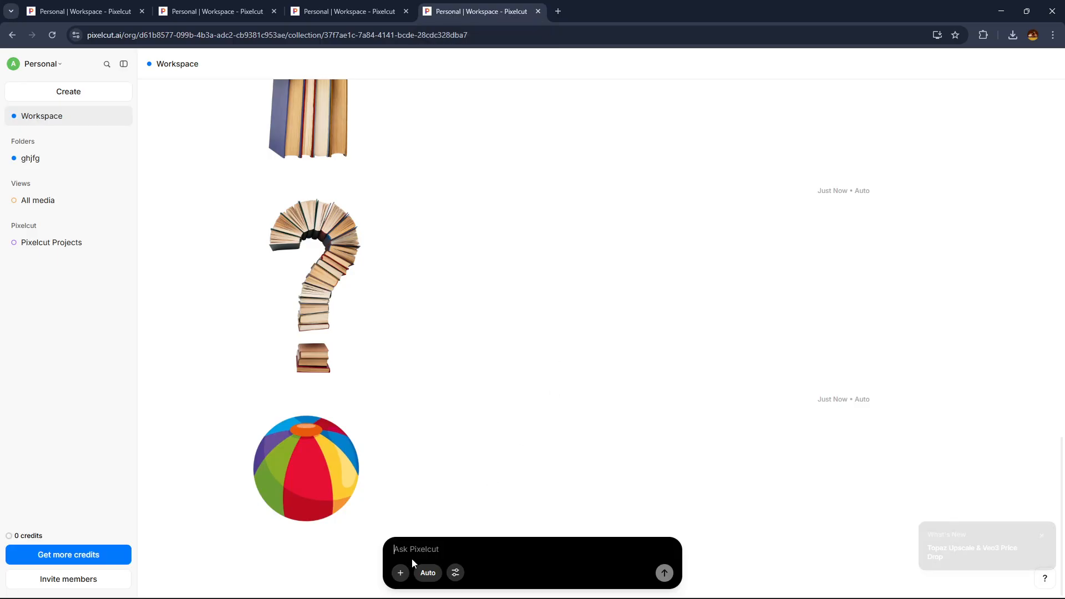
# Attach 2148313435.jpg and submit it with a prompt to remove the background and keep the woman.
pyautogui.click(401, 571)
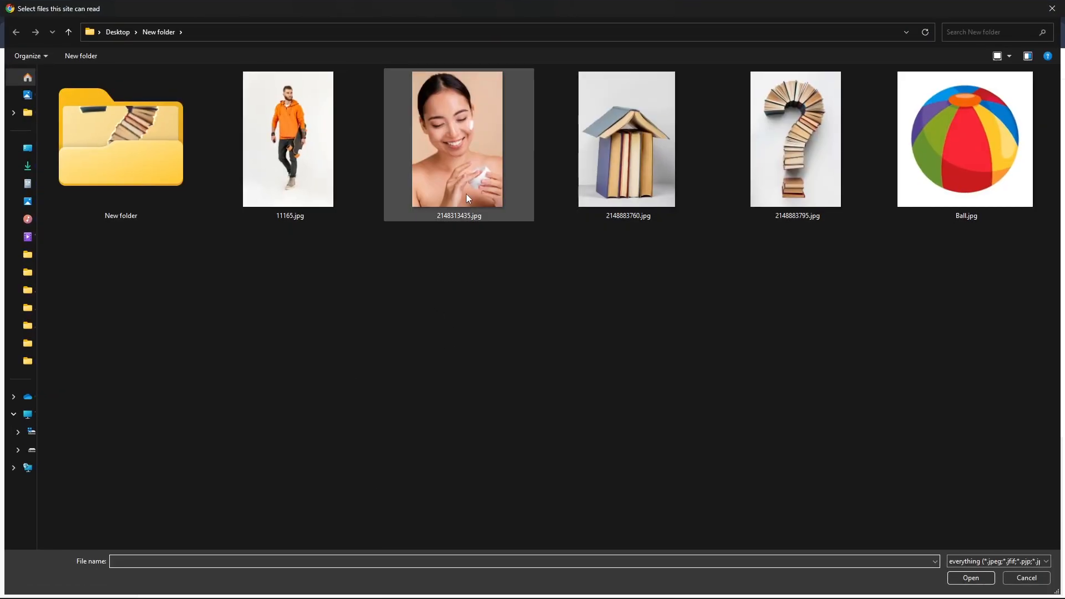
pyautogui.doubleClick(471, 164)
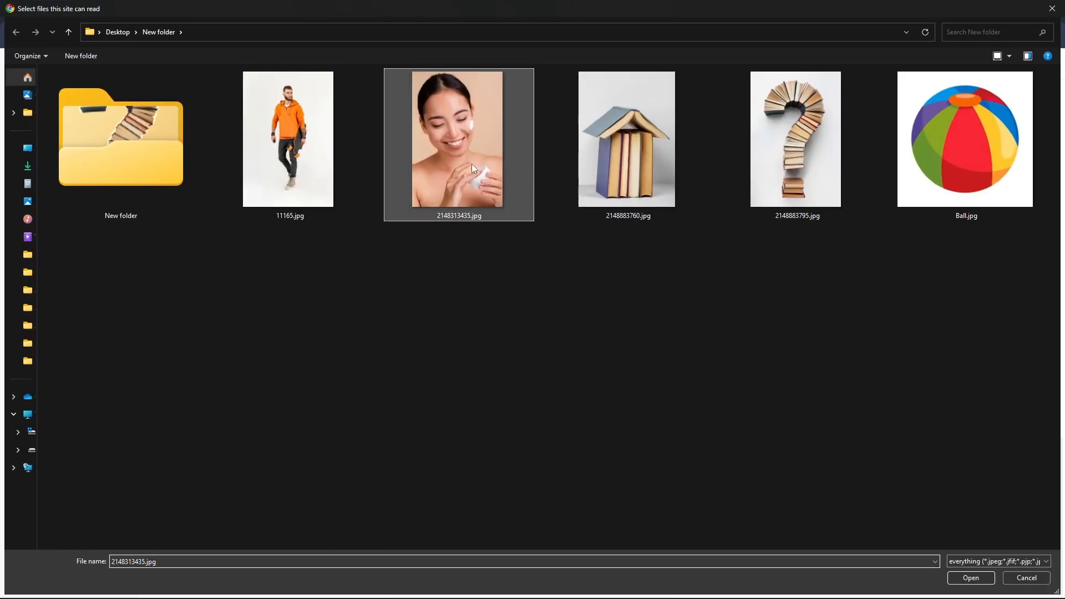
pyautogui.scroll(-1, 506, 435)
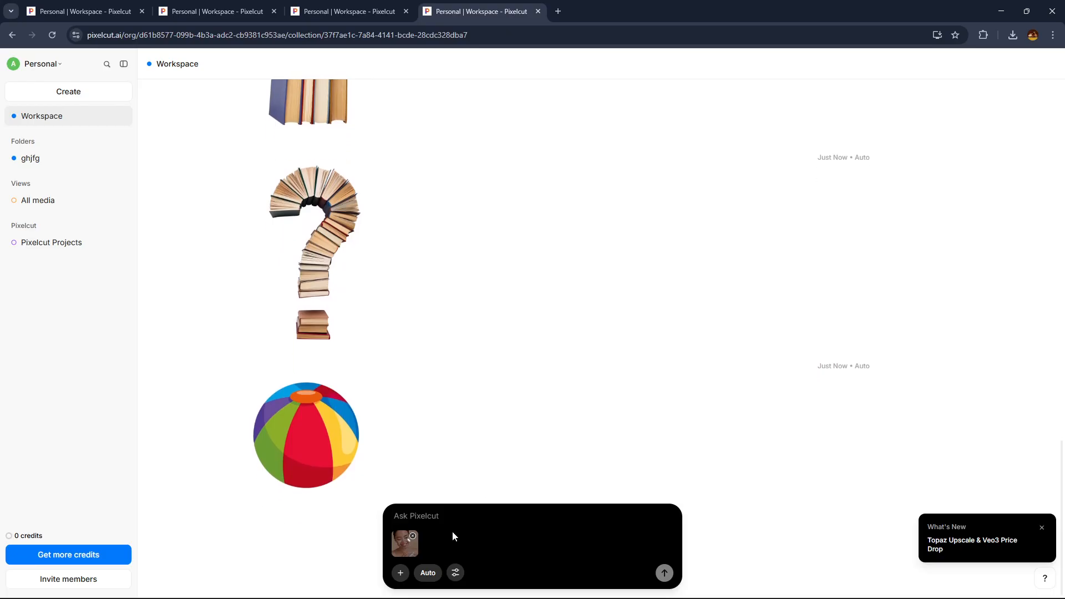
pyautogui.click(431, 511)
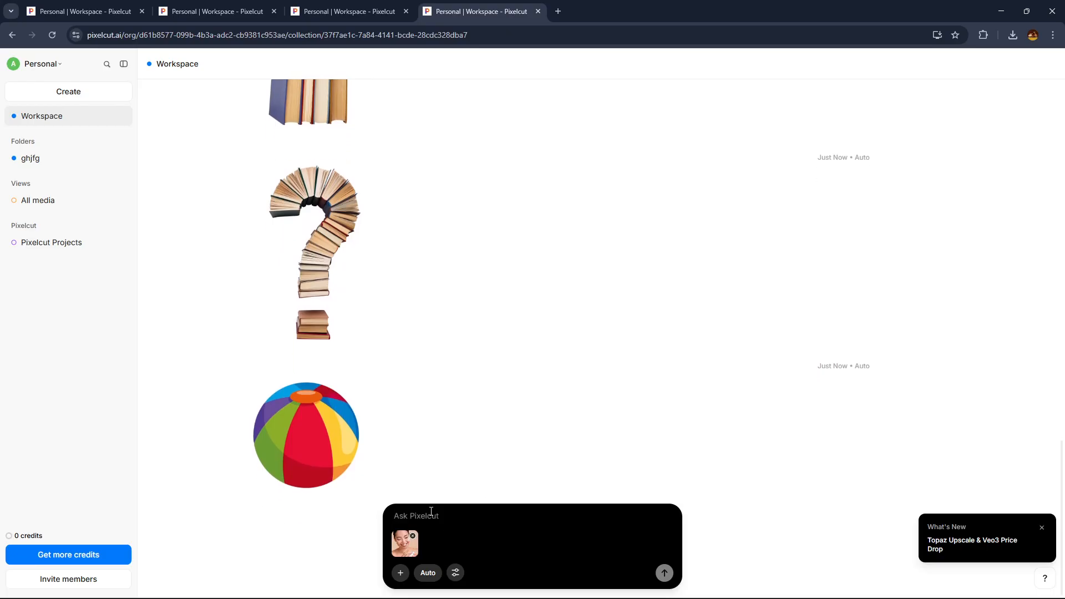
pyautogui.write('remove')
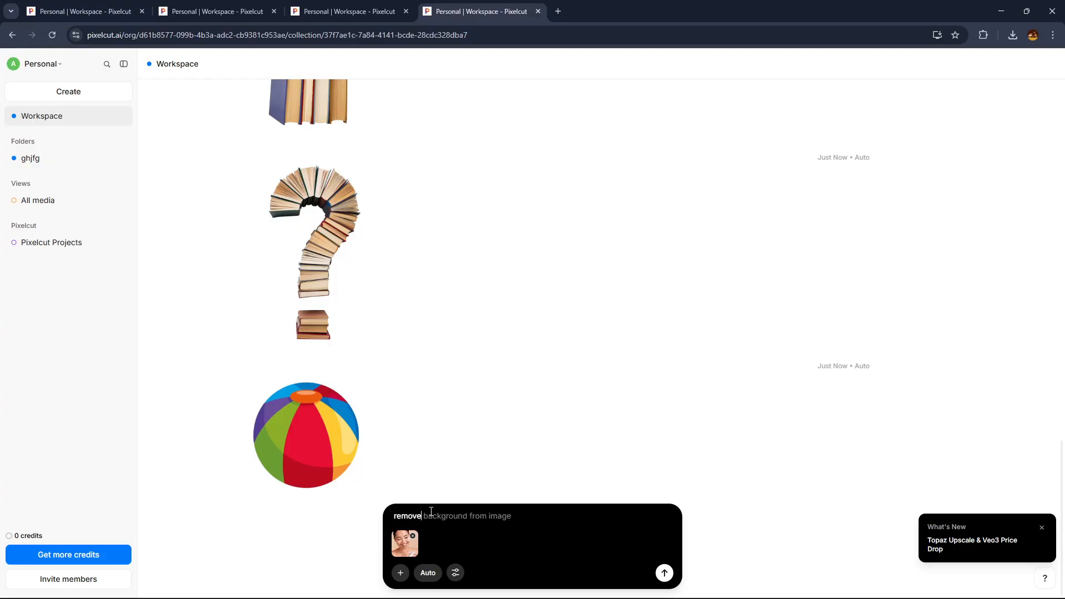
pyautogui.write('b')
pyautogui.write('ackground ')
pyautogui.write(' keep wo')
pyautogui.write('man ')
pyautogui.write('and')
pyautogui.write('image')
pyautogui.press('Return')
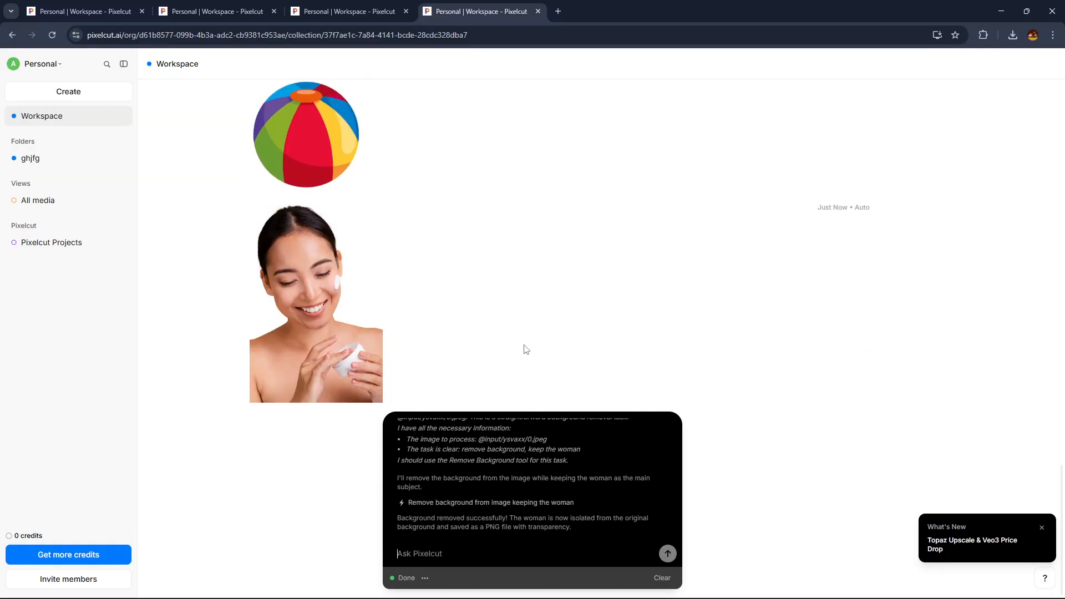
# Open the woman's cut-out in the editor and download it as a PNG file named "Png woman".
pyautogui.click(315, 335)
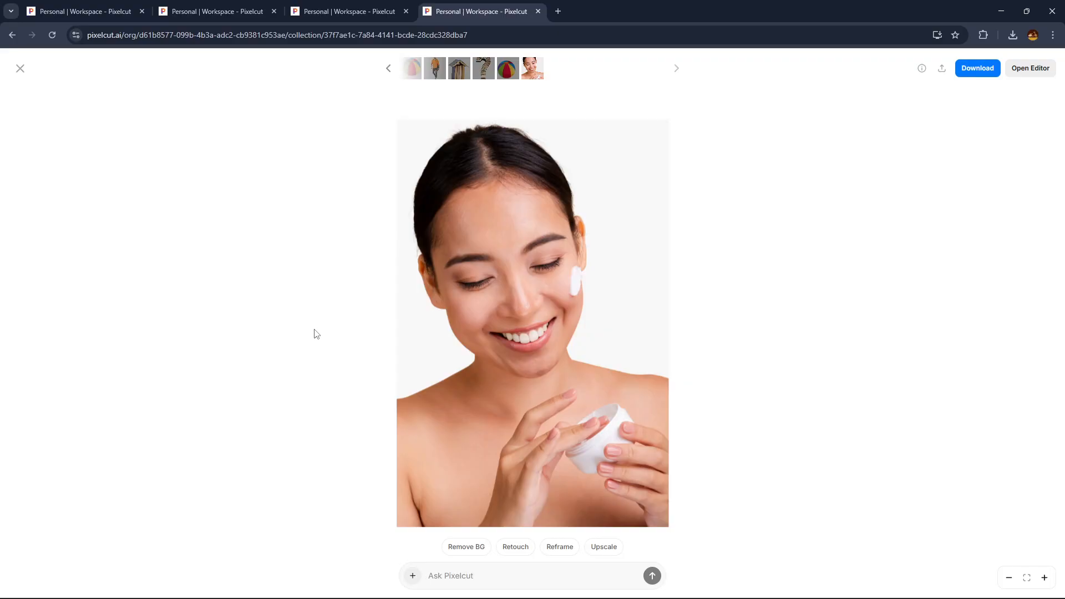
pyautogui.click(1029, 68)
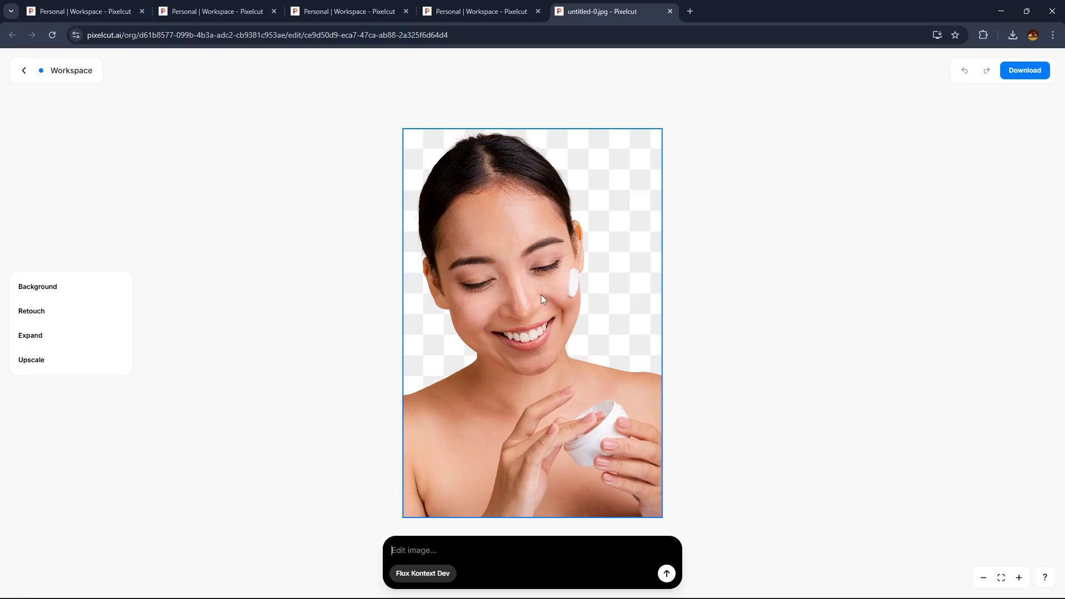
pyautogui.click(1026, 76)
pyautogui.click(971, 146)
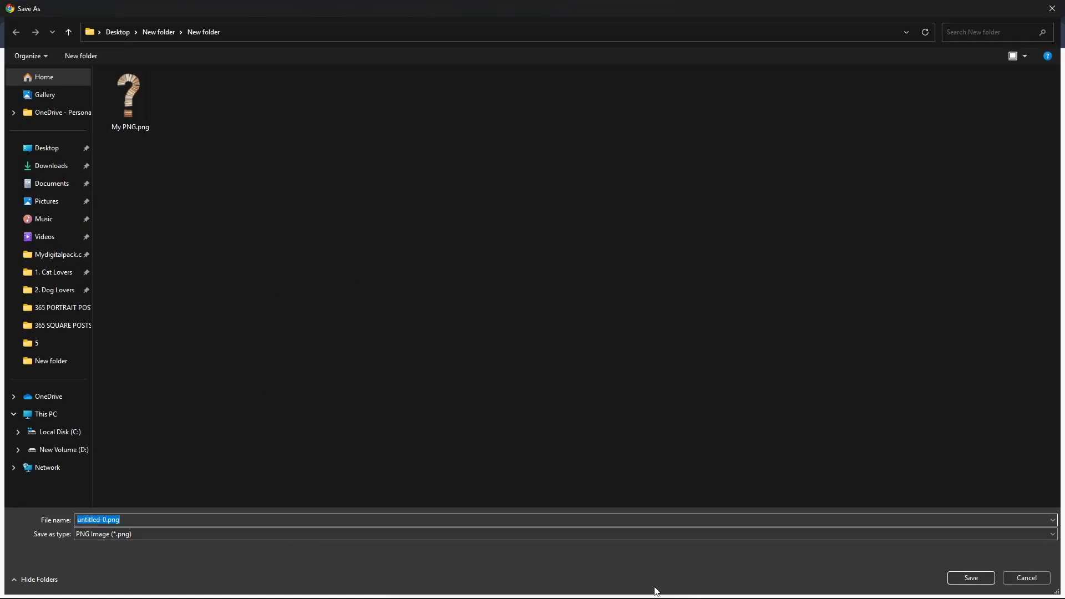
pyautogui.click(172, 522)
pyautogui.doubleClick(172, 523)
pyautogui.click(172, 522)
pyautogui.hotkey('ctrl', 'a')
pyautogui.write('Png woman')
pyautogui.press('Return')
# Open the downloaded Png woman.png in the image viewer, inspect the cut-out edges around the hair and shoulders, and close the viewer.
pyautogui.click(891, 68)
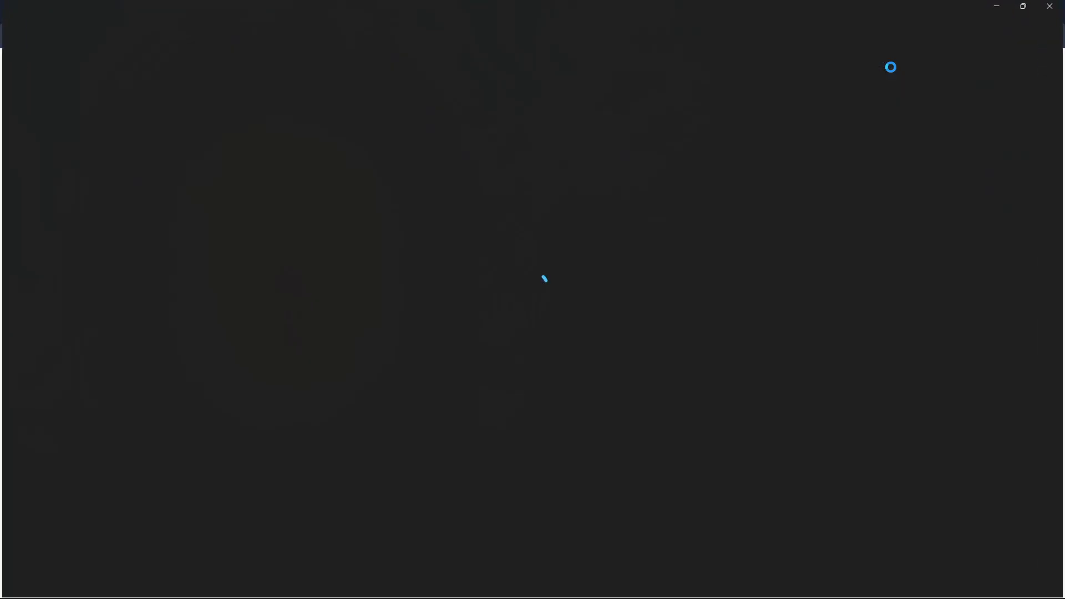
pyautogui.scroll(5, 614, 401)
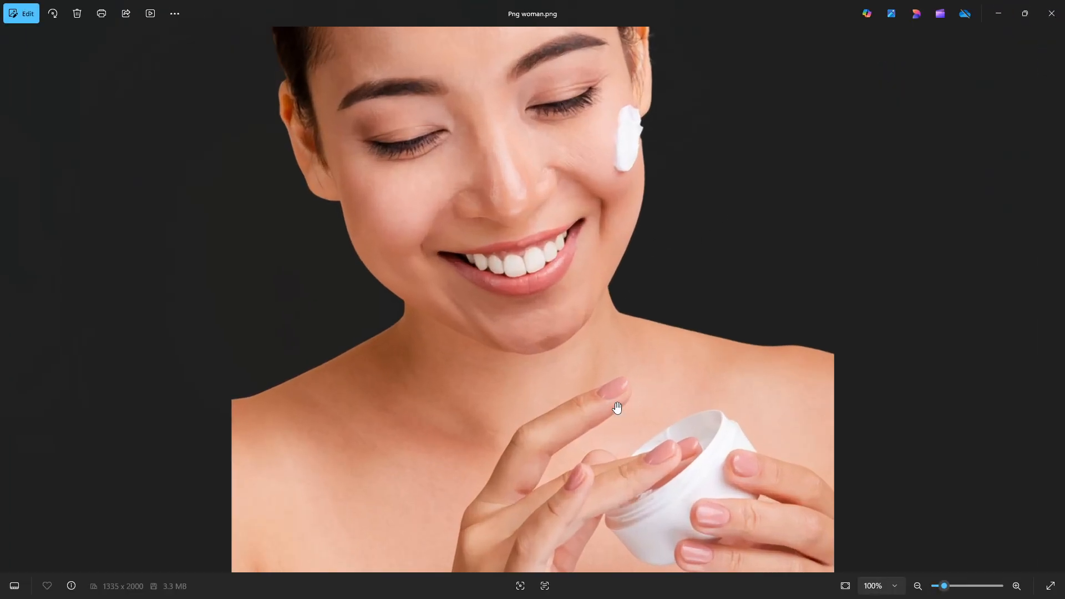
pyautogui.scroll(5, 384, 390)
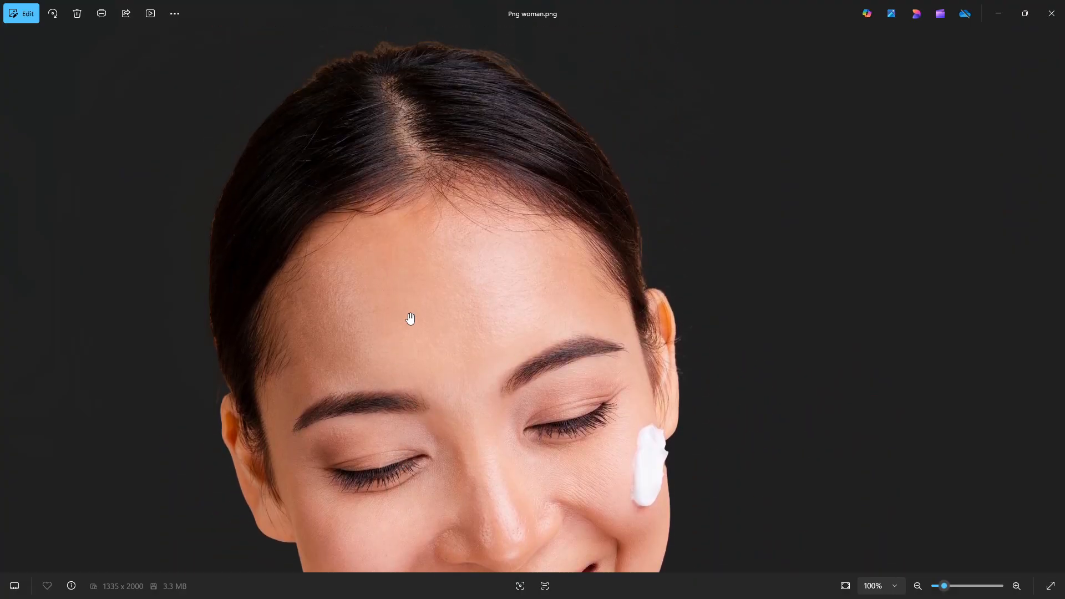
pyautogui.doubleClick(410, 318)
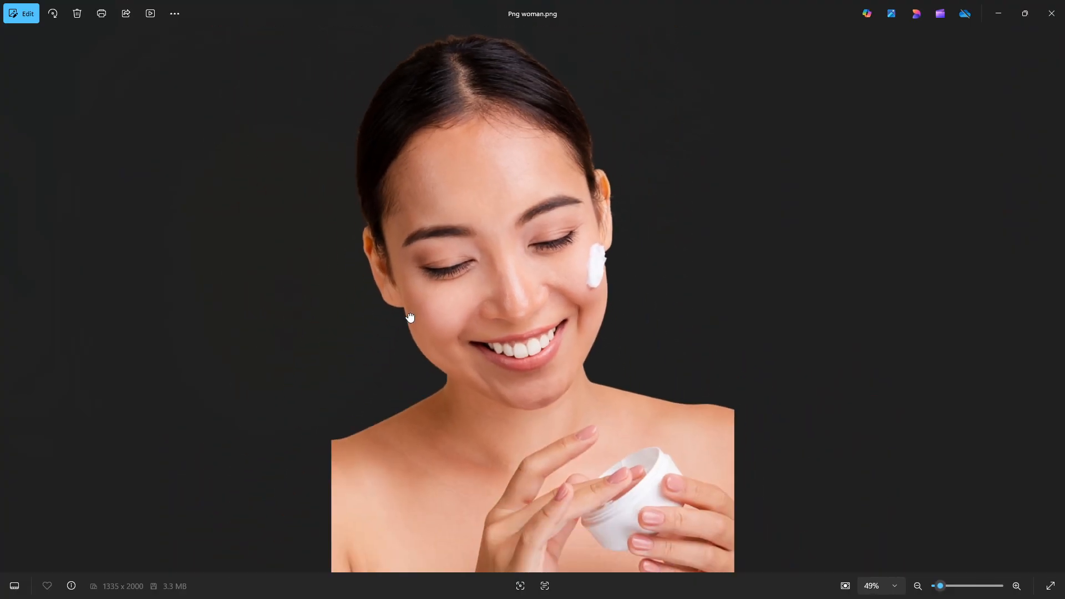
pyautogui.doubleClick(485, 365)
pyautogui.doubleClick(486, 370)
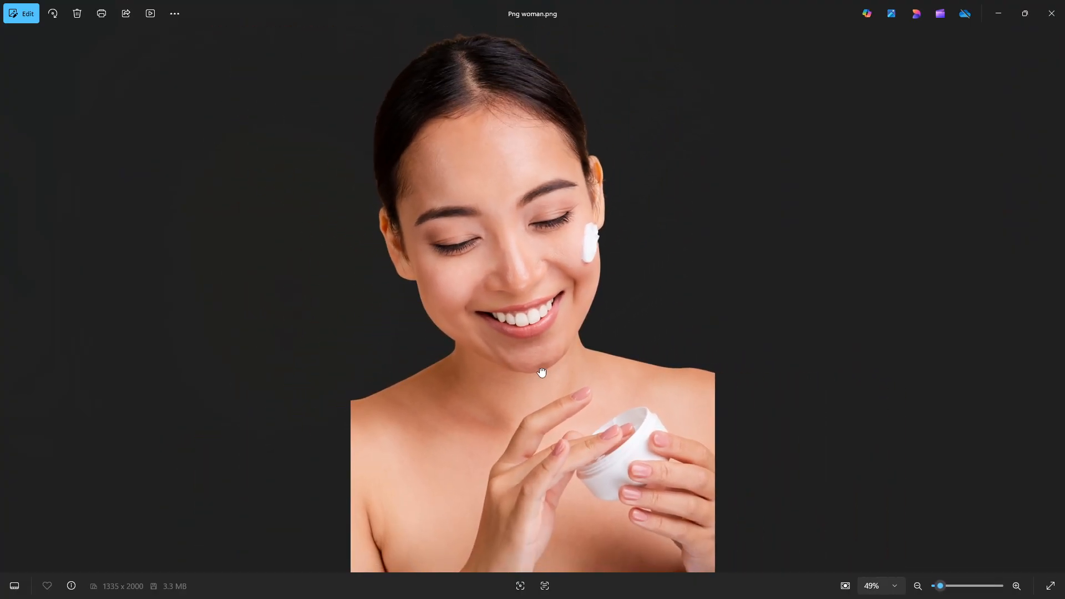
pyautogui.click(1052, 13)
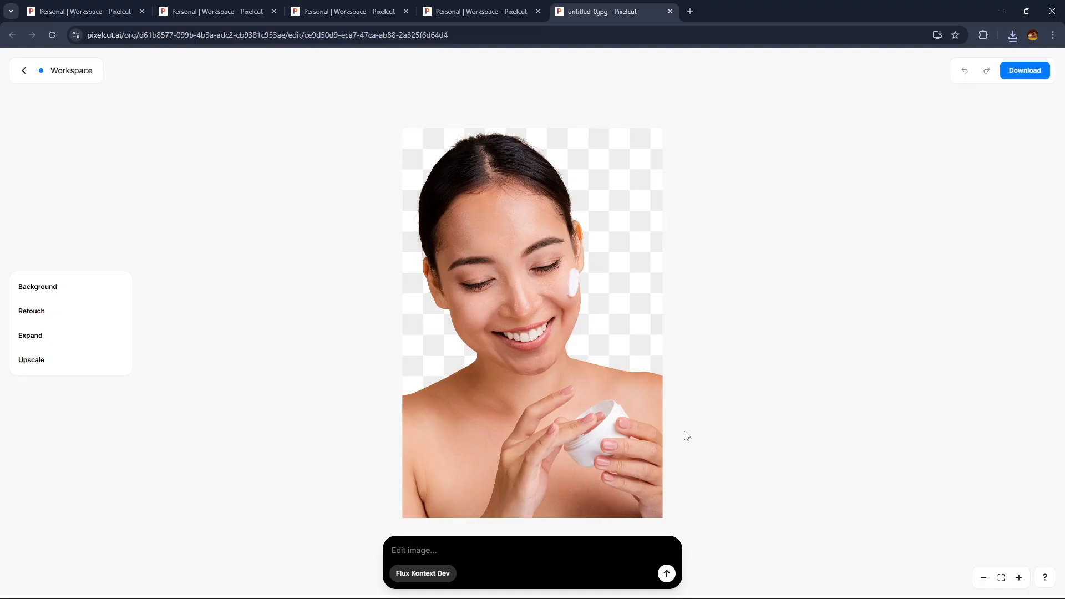
# View the subscription plans offered for unlimited downloads, and dismiss them without choosing a plan.
pyautogui.click(1027, 71)
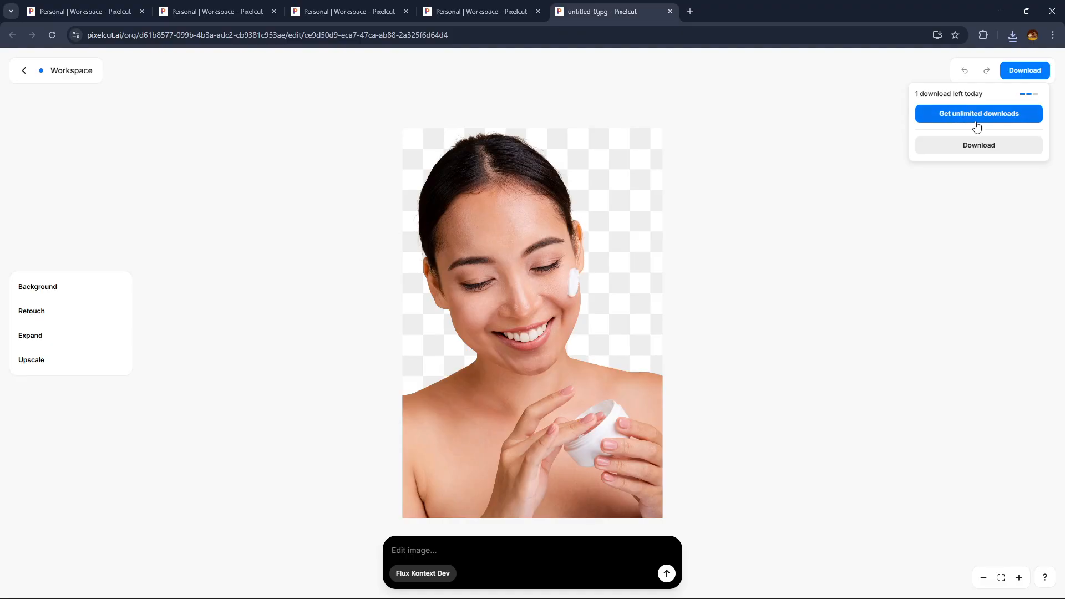
pyautogui.click(974, 125)
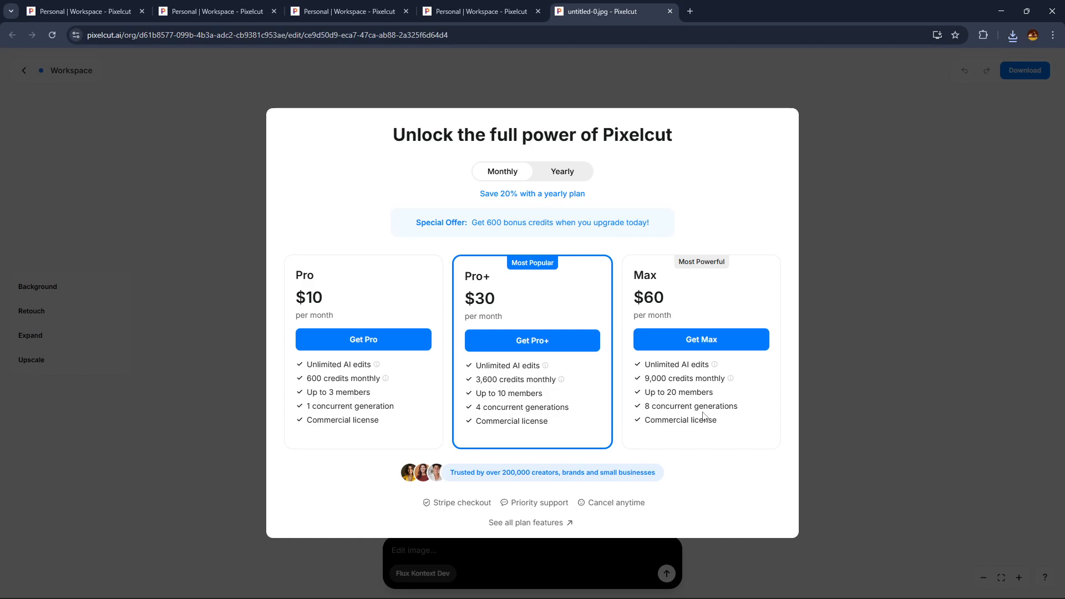
pyautogui.click(840, 432)
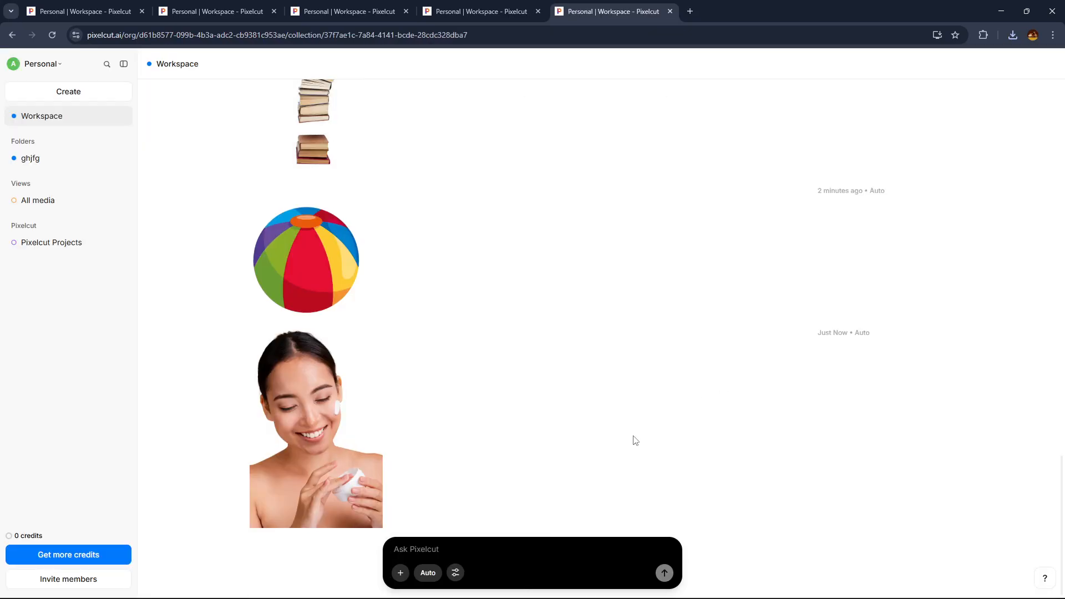
pyautogui.middleClick(796, 522)
pyautogui.middleClick(783, 501)
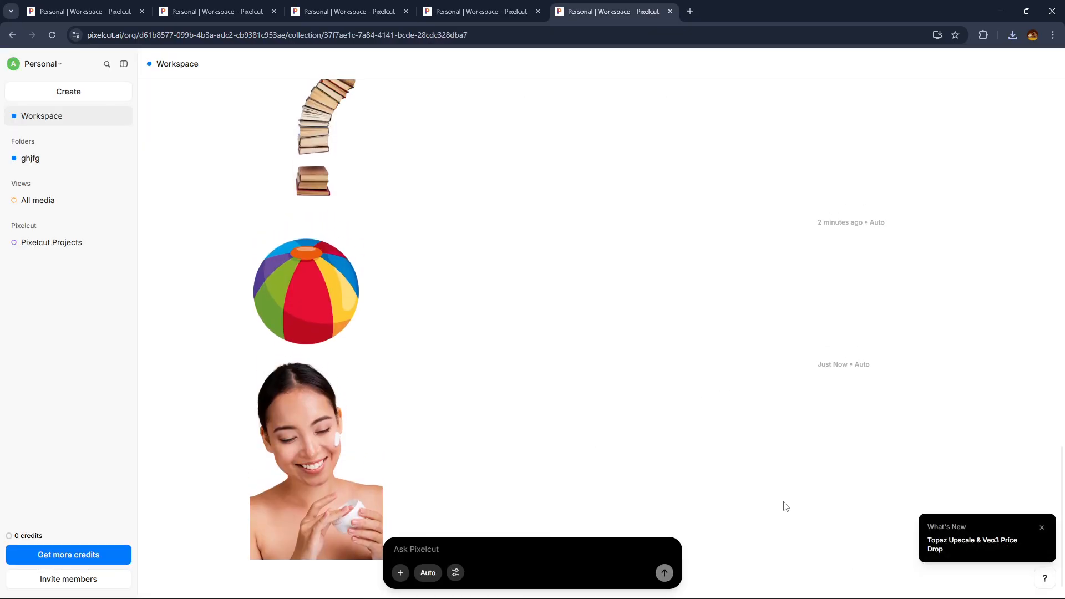
pyautogui.middleClick(732, 504)
pyautogui.middleClick(729, 480)
pyautogui.middleClick(621, 145)
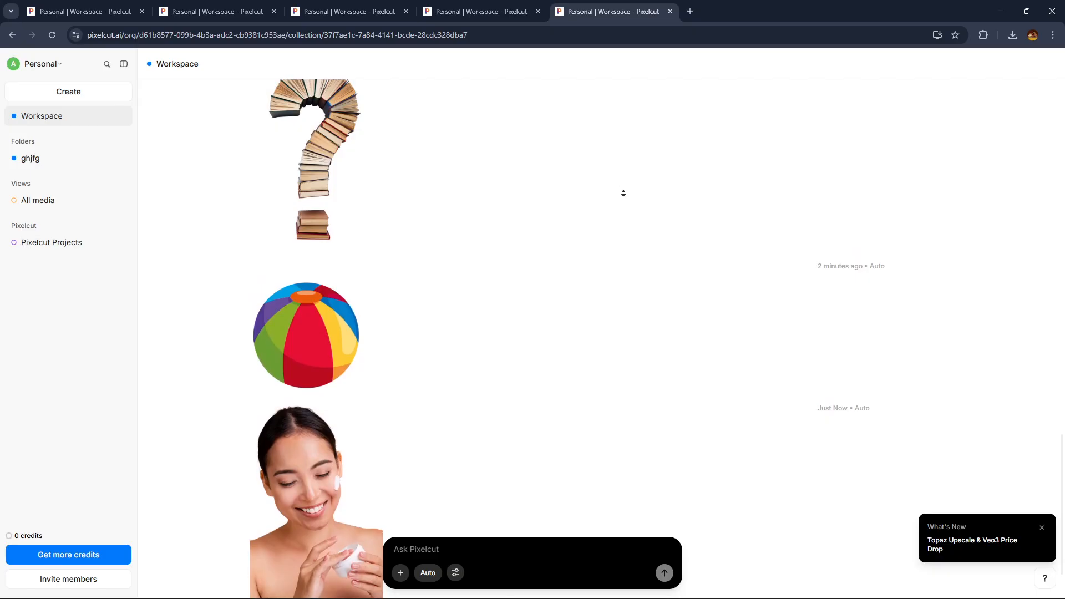
pyautogui.middleClick(634, 244)
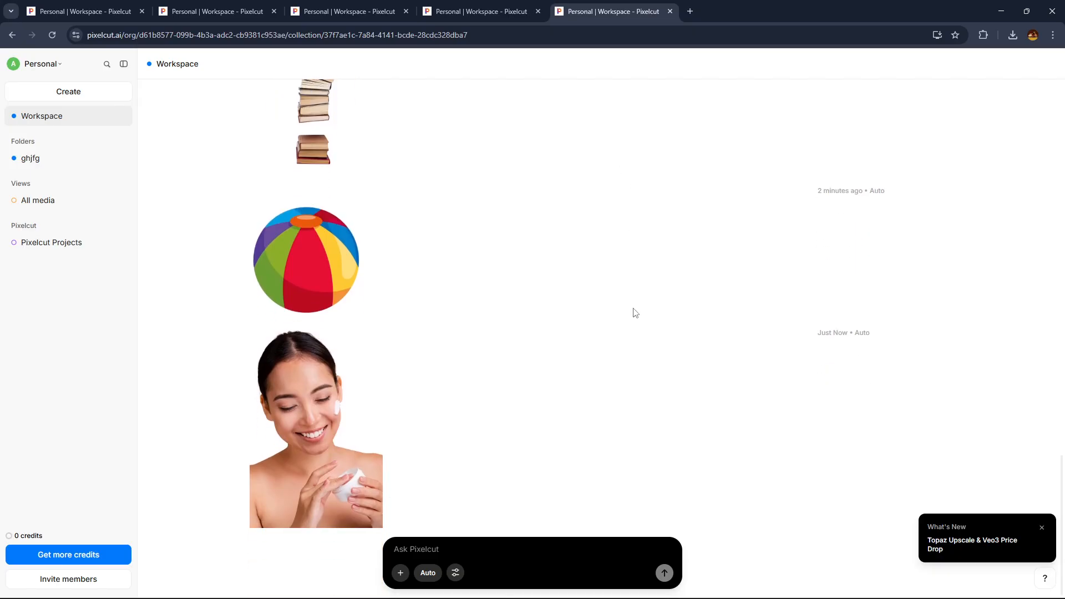